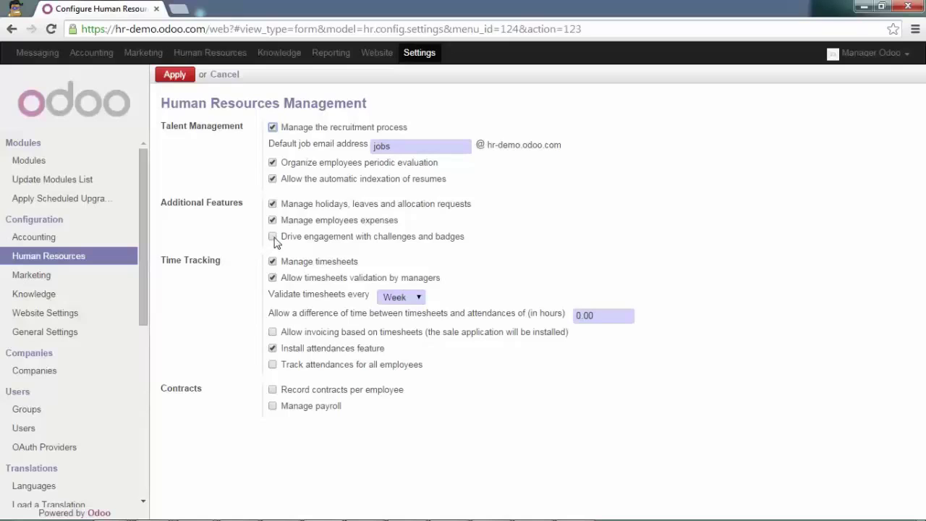
Enable "Drive engagement with challenges and badges" in the Human Resources settings and apply the configuration.
click(274, 237)
click(181, 78)
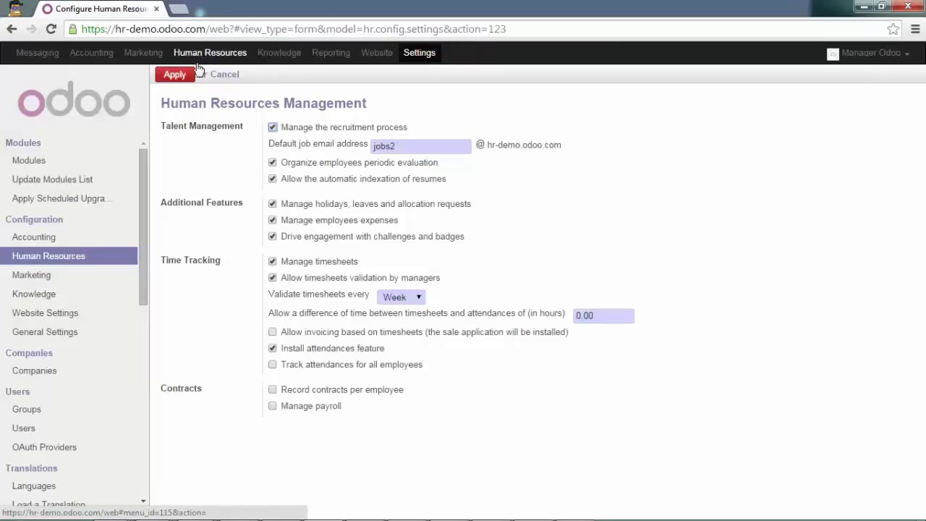
Open the Good Job badge from the Human Resources engagement badges and review its granting rules.
click(239, 55)
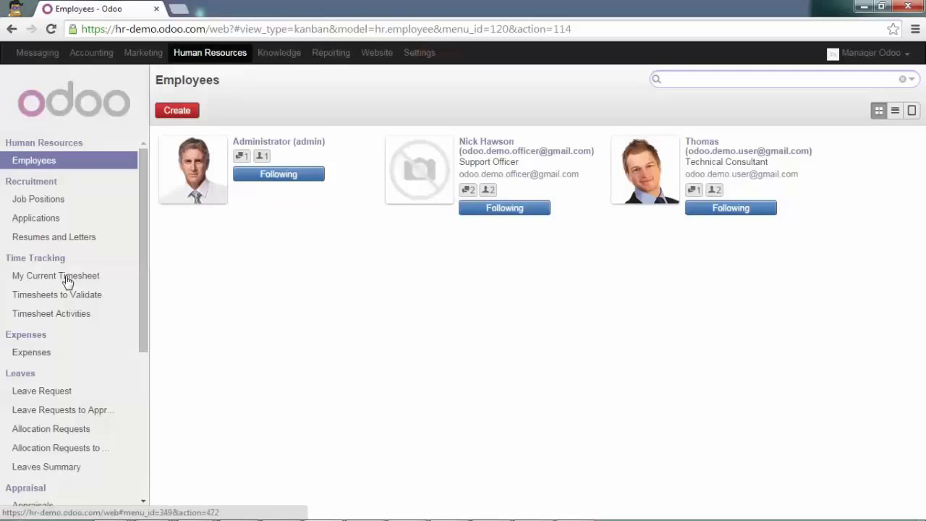
scroll(58, 356, down, 1)
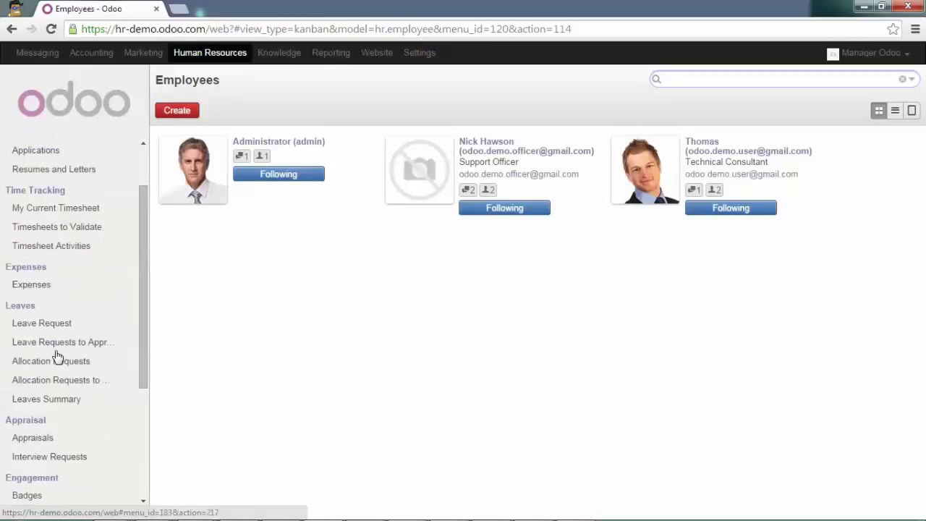
scroll(61, 350, down, 1)
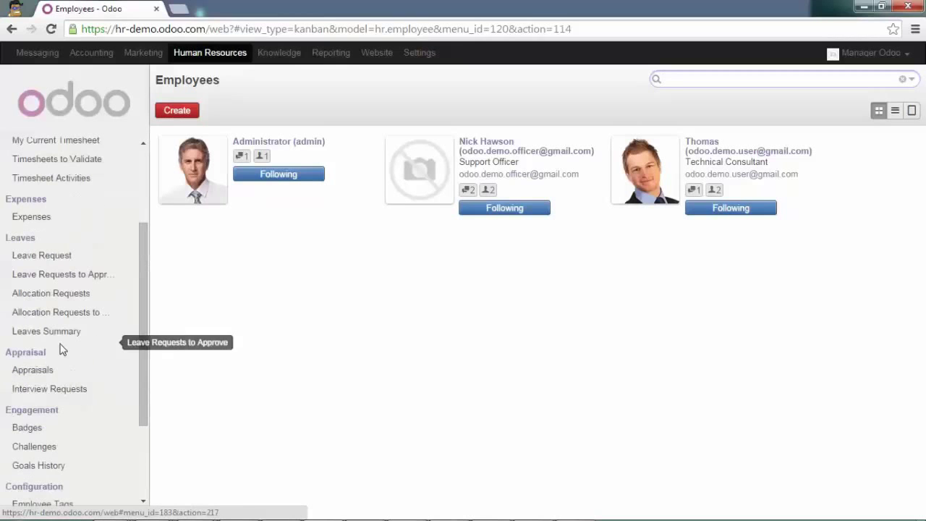
click(30, 430)
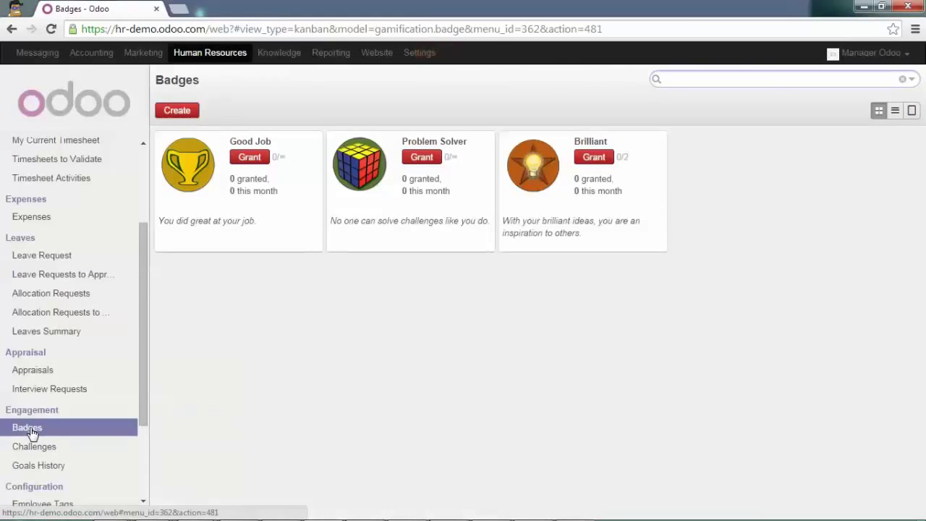
click(282, 221)
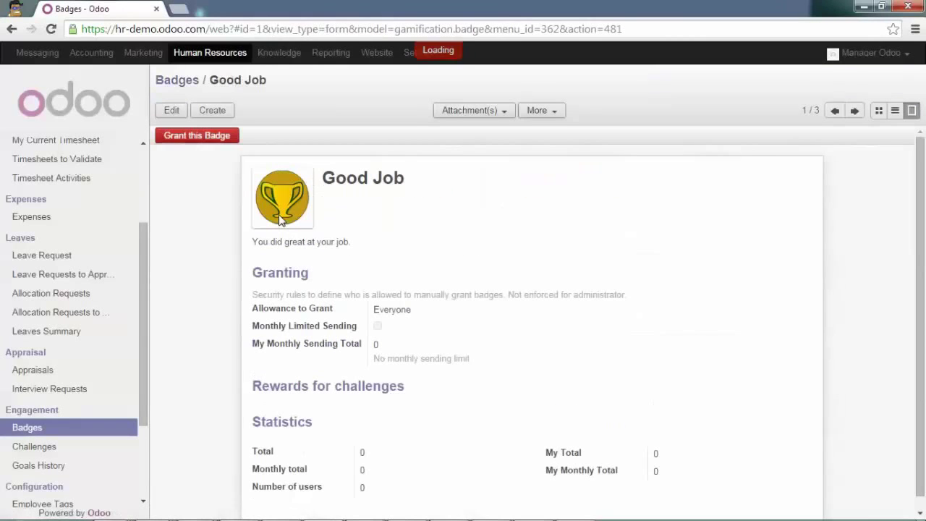
scroll(442, 235, down, 1)
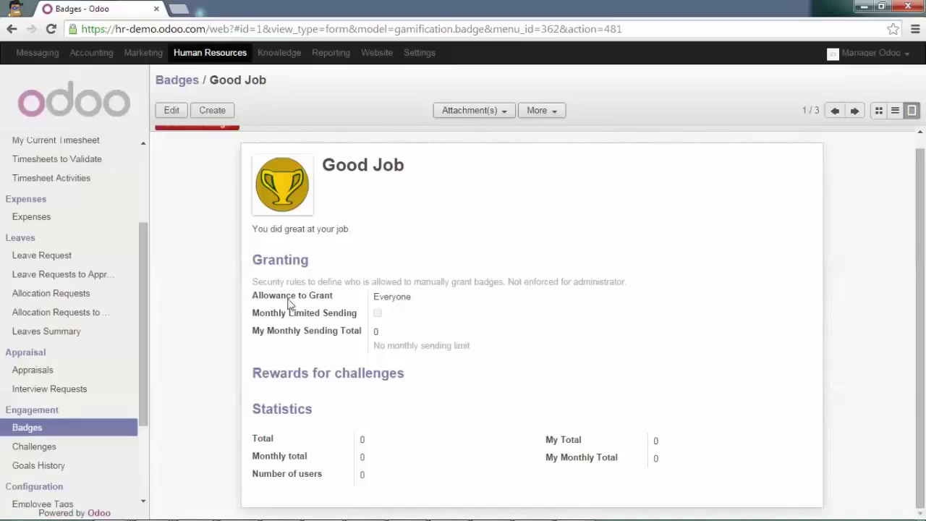
mouse_move(296, 317)
scroll(247, 390, up, 1)
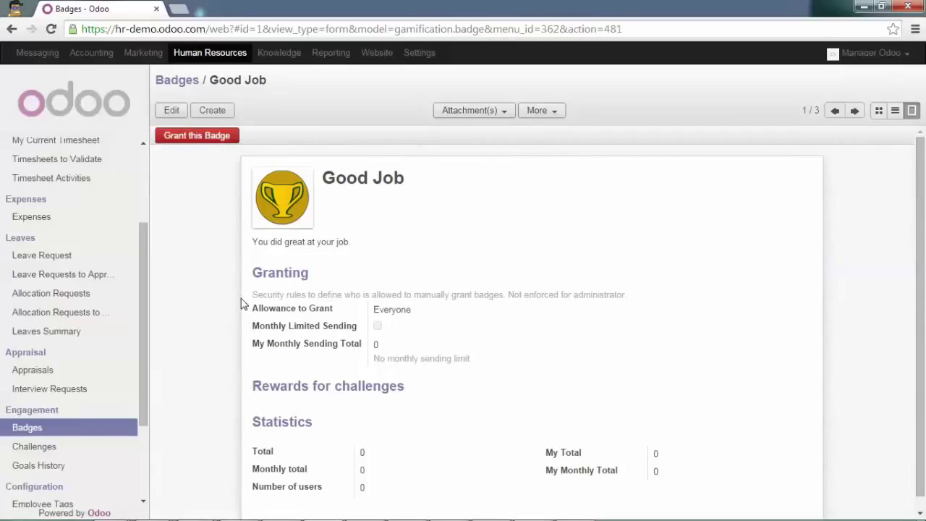
Grant the Good Job badge to the Technical Consultant employee with the message "For a great job on your most important client".
click(197, 138)
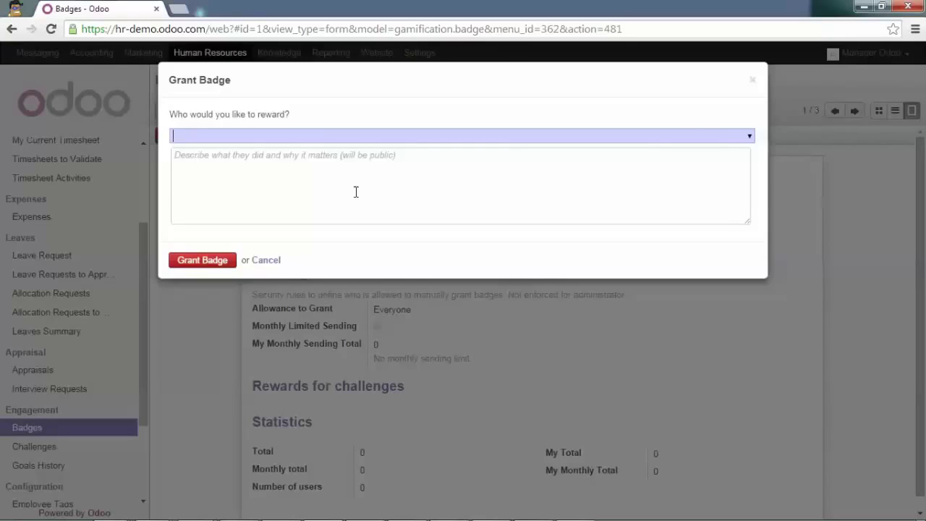
click(748, 137)
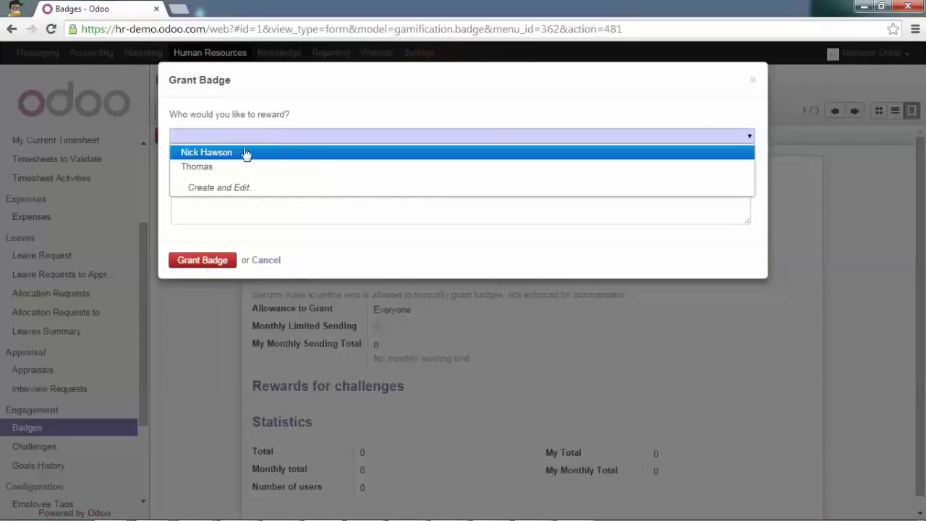
click(210, 170)
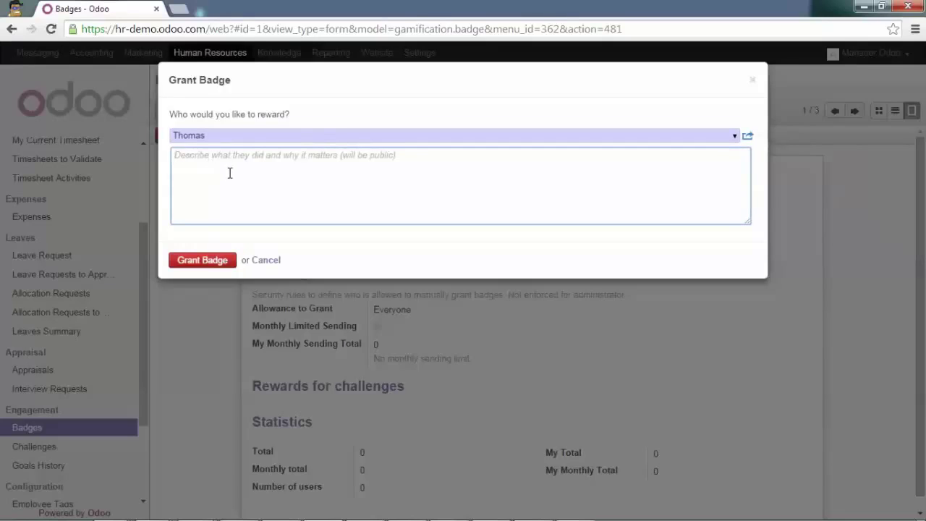
text(For a great job on your)
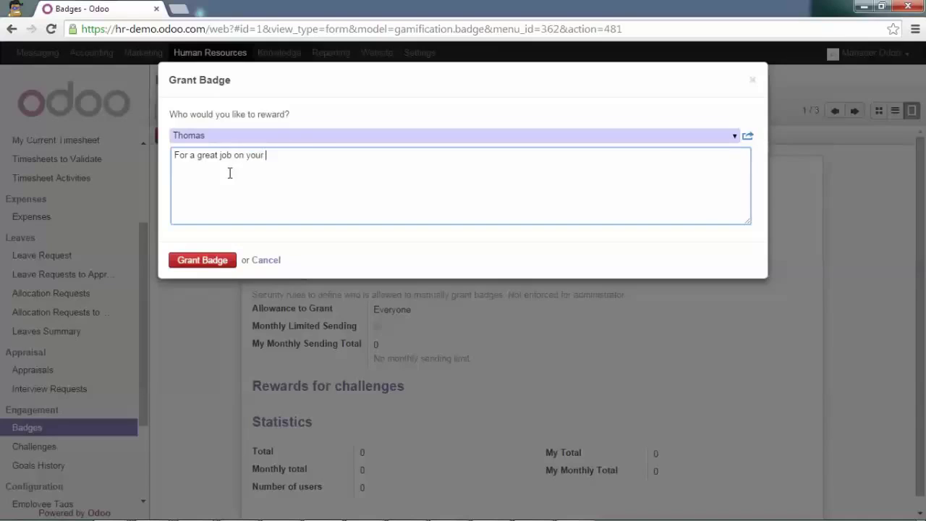
text(portant client)
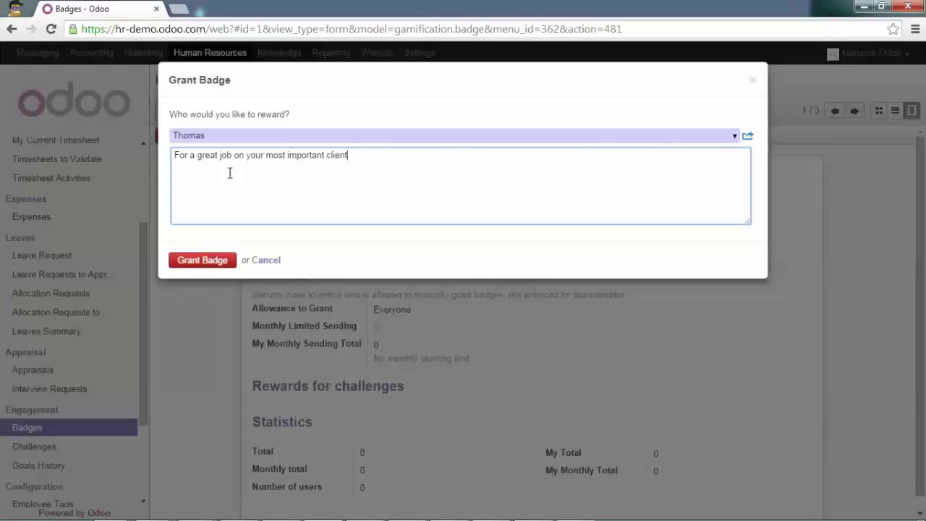
click(206, 265)
click(206, 262)
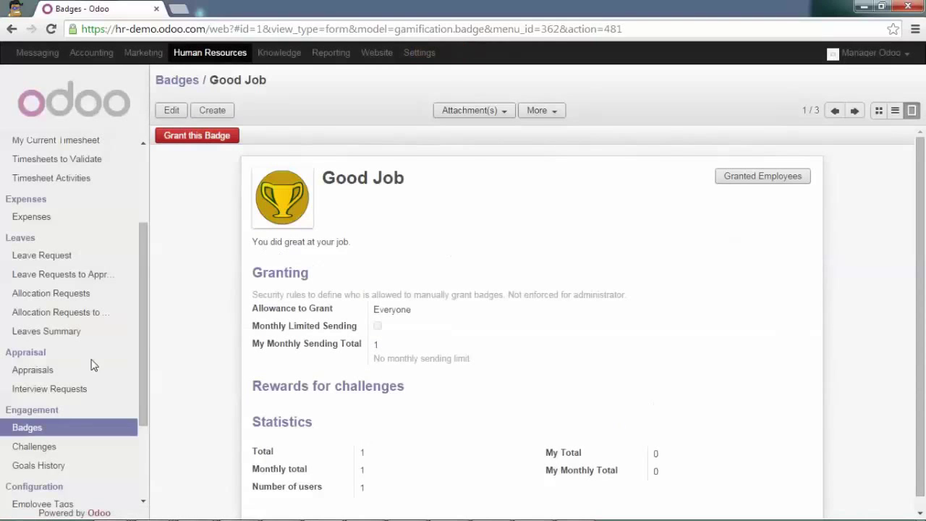
Check the received badges on the rewarded Technical Consultant's employee record.
scroll(80, 358, up, 2)
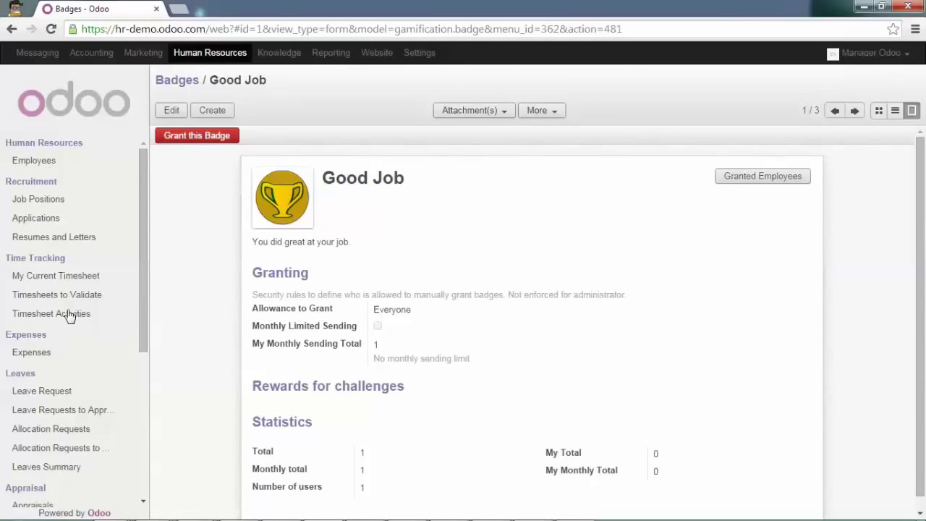
click(49, 163)
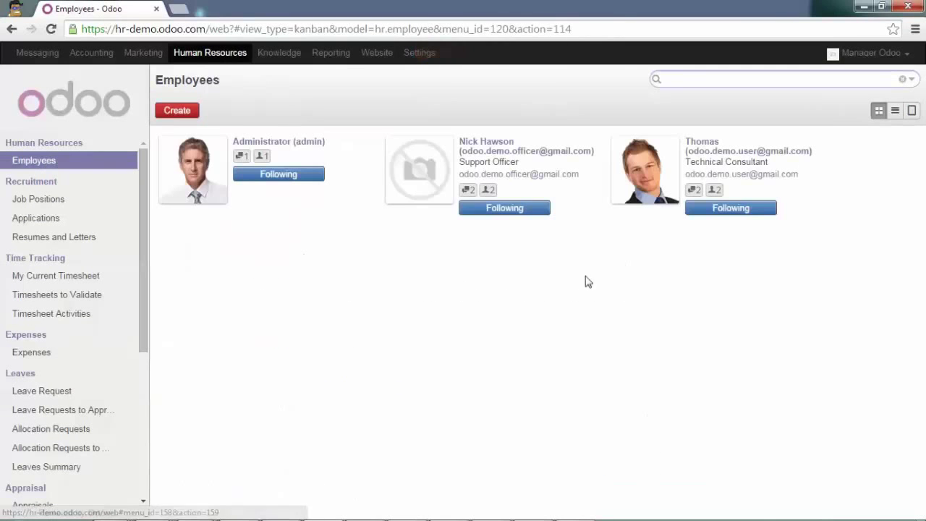
click(698, 150)
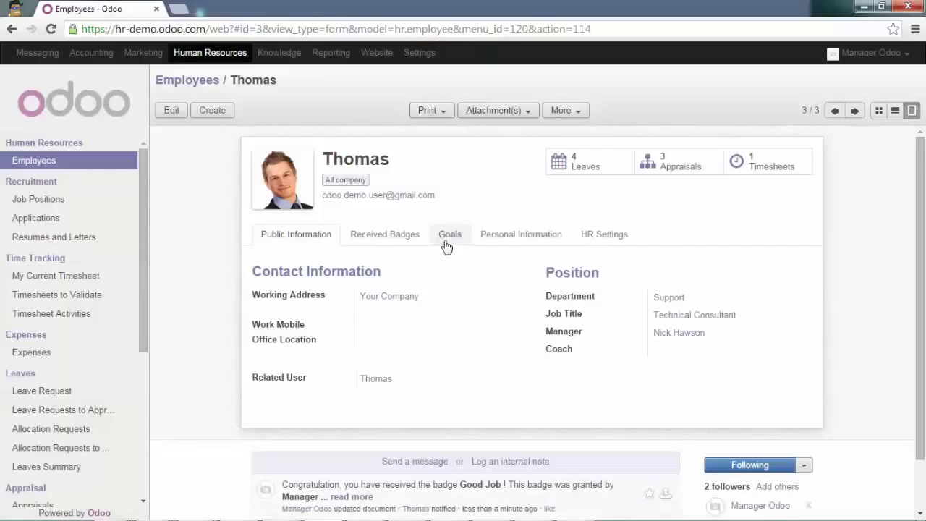
click(414, 238)
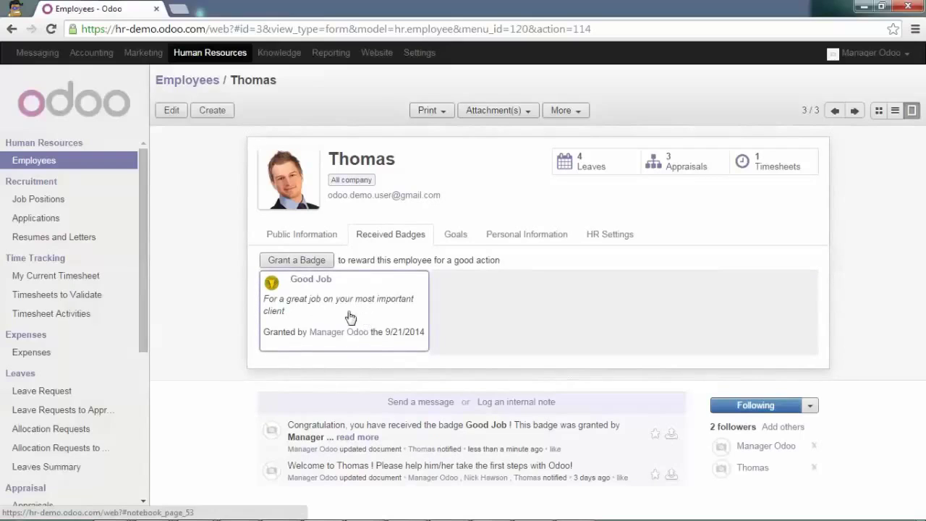
Create a new engagement challenge named "Make your first timesheet".
scroll(97, 361, down, 4)
scroll(97, 361, down, 2)
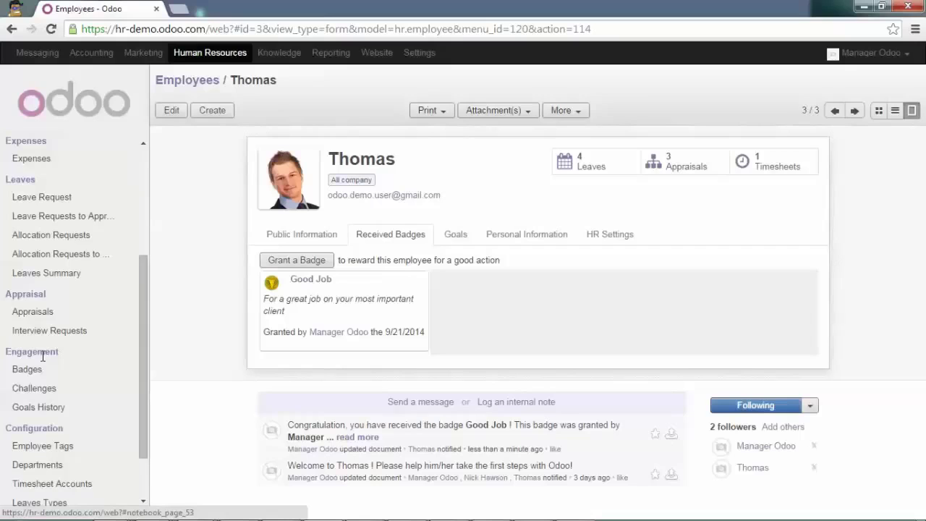
click(42, 390)
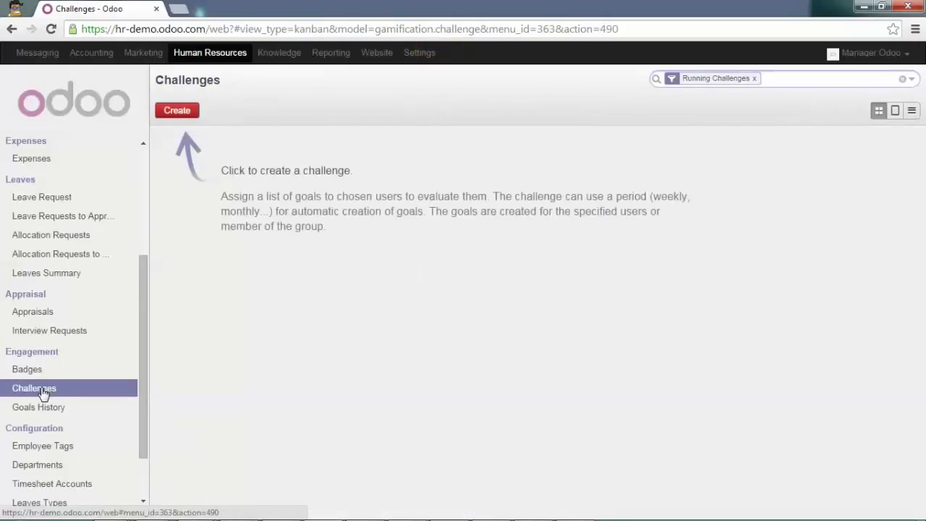
click(186, 116)
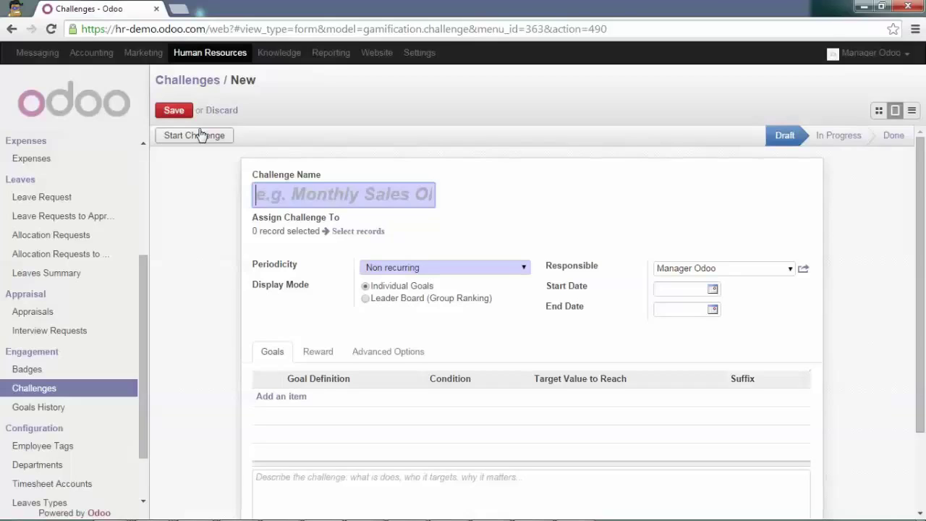
text(M)
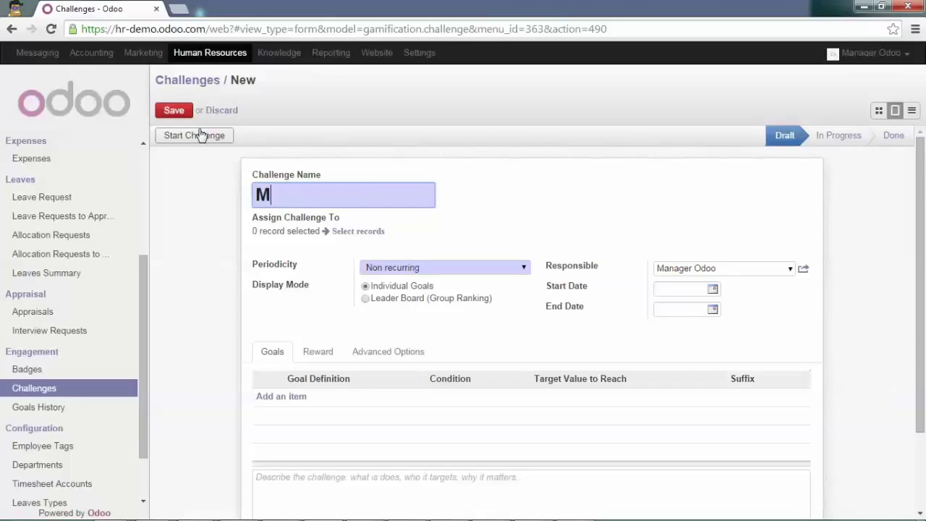
text(ake your f)
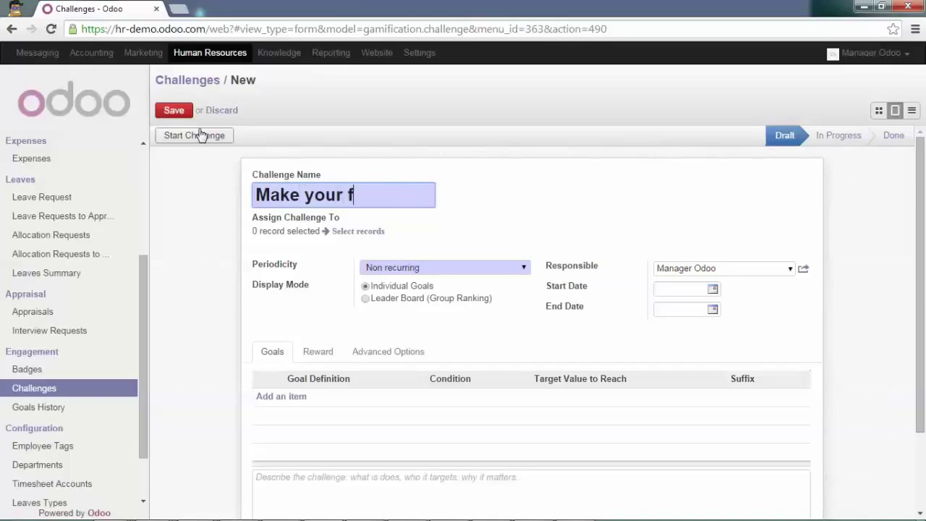
text(irst timesheet)
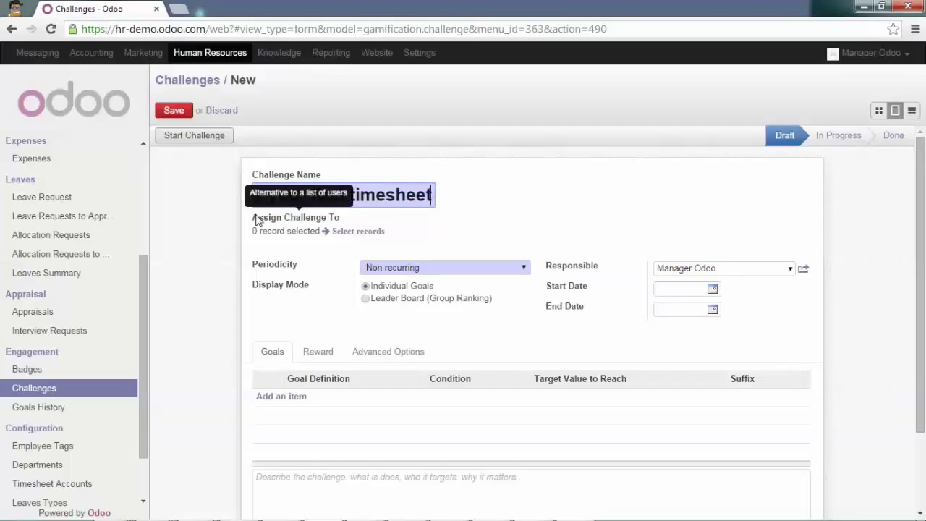
Begin selecting the users assigned to the challenge, setting up an advanced search condition on Groups.
click(355, 232)
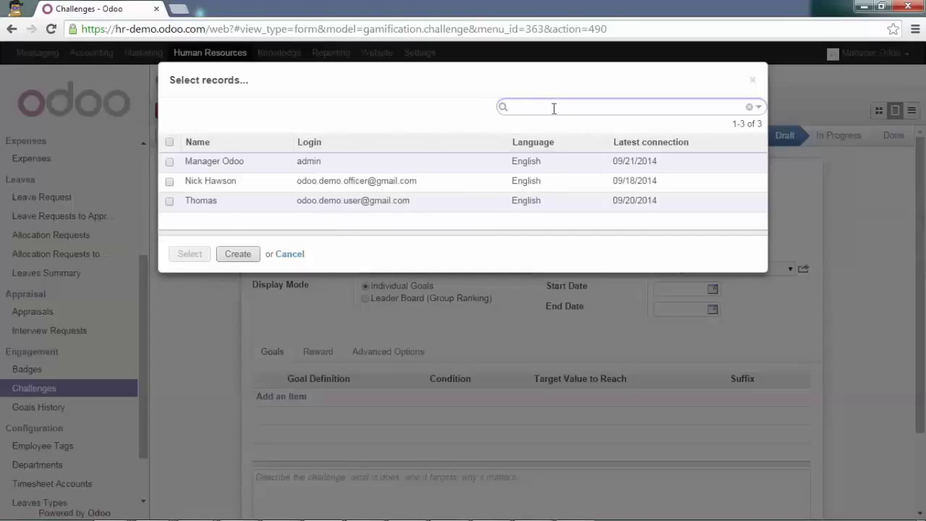
click(758, 107)
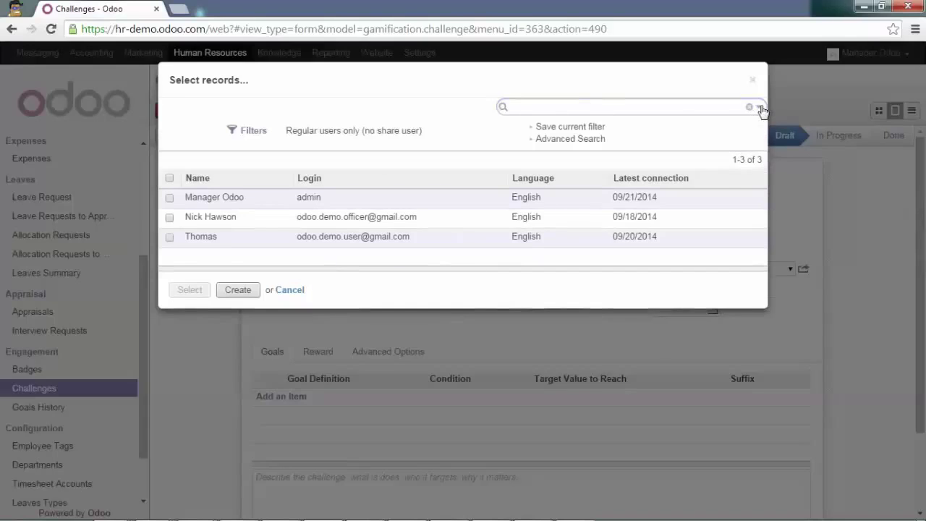
click(586, 142)
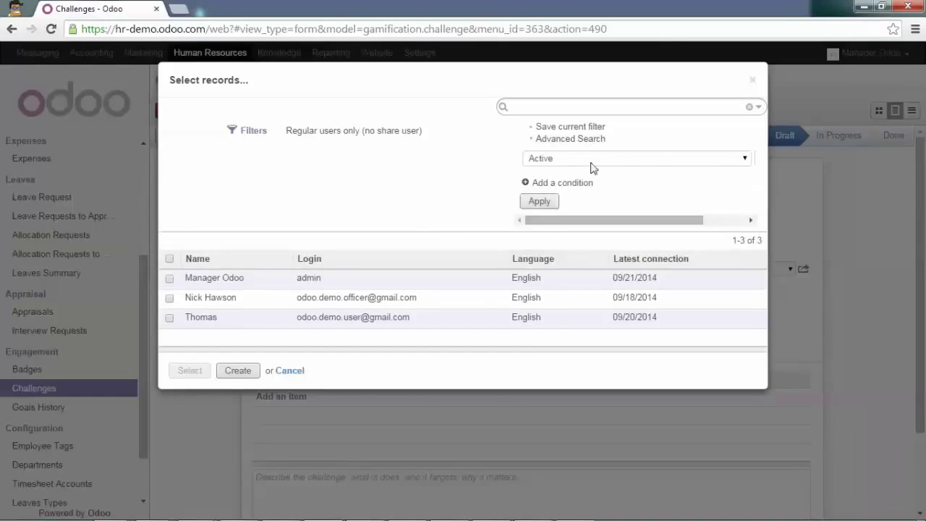
click(736, 165)
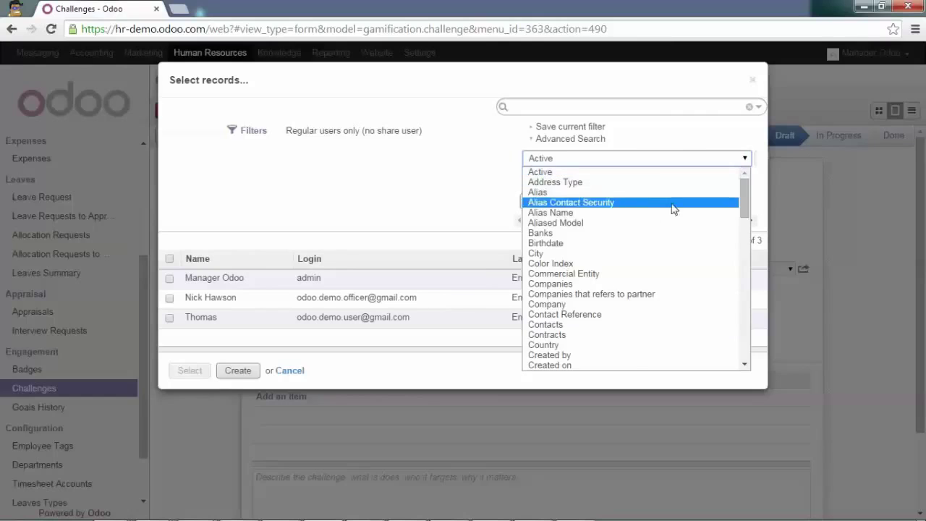
scroll(606, 319, down, 2)
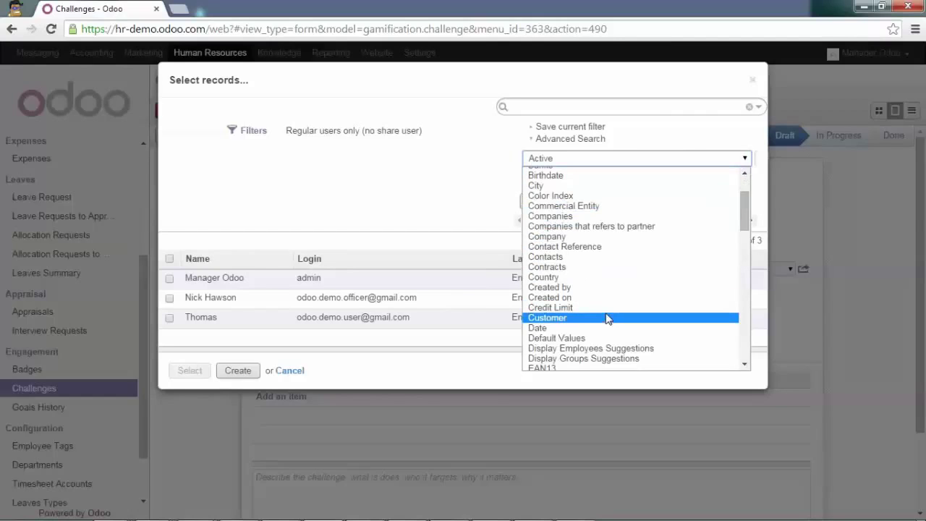
scroll(607, 318, down, 2)
scroll(605, 312, down, 3)
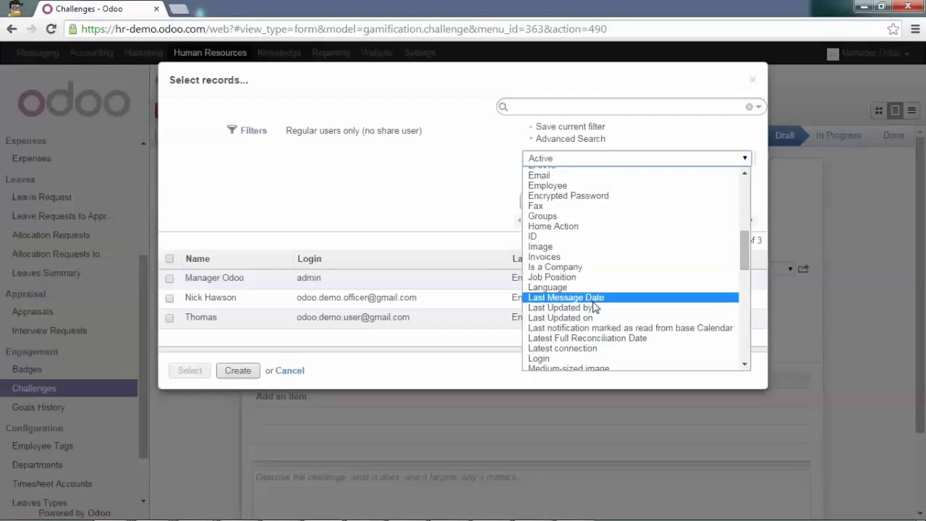
click(557, 217)
Filter the users by Groups containing "employee" and assign the challenge to all listed users.
drag(596, 221, 717, 221)
click(713, 158)
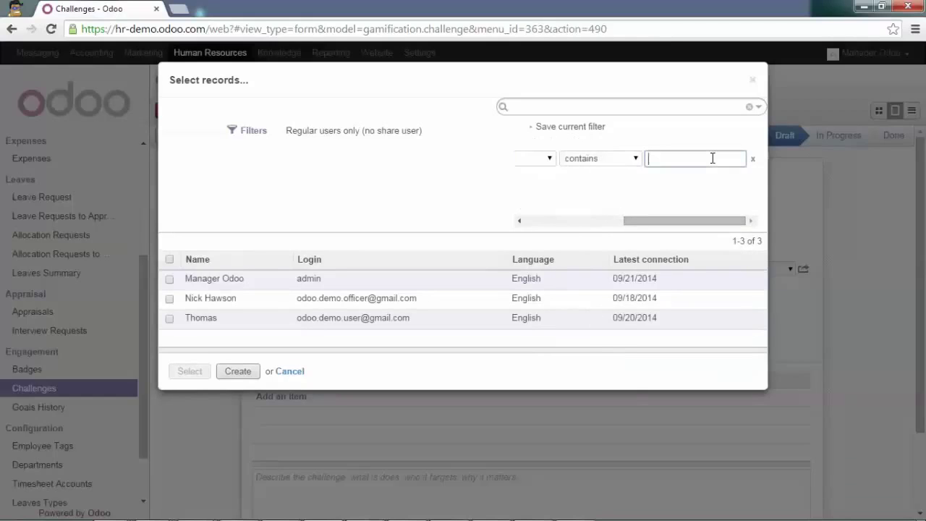
text(employee)
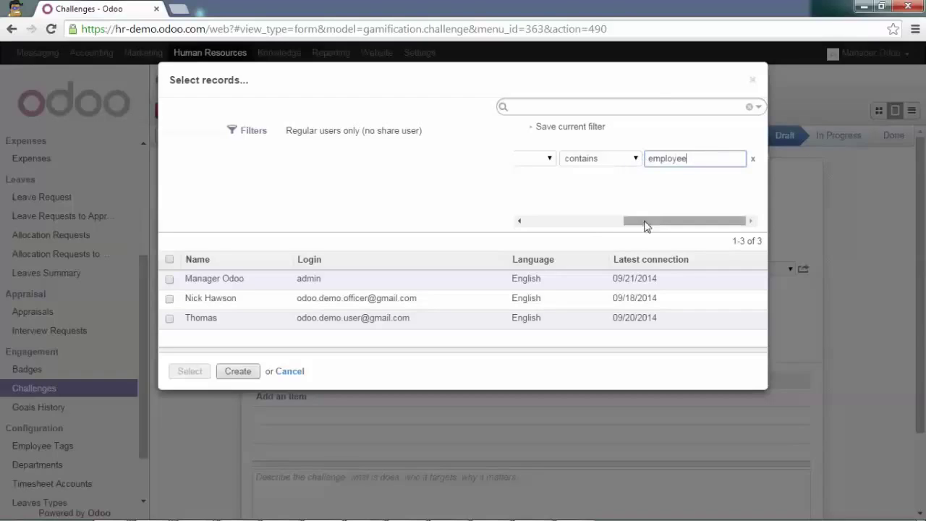
drag(646, 226, 542, 229)
click(543, 204)
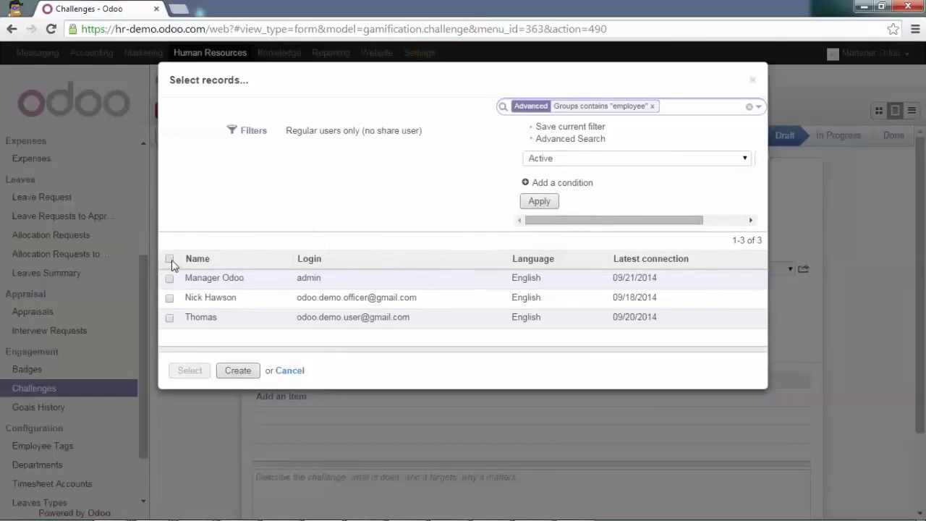
click(170, 261)
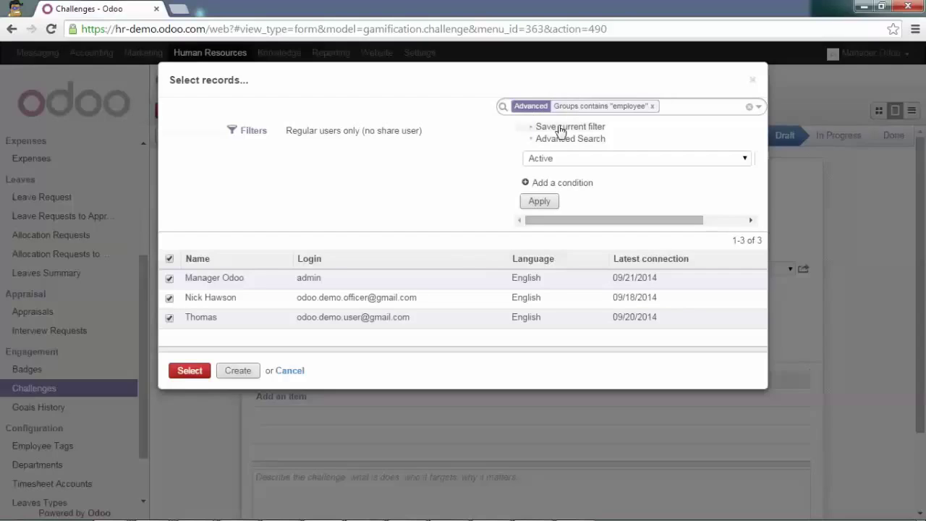
click(189, 371)
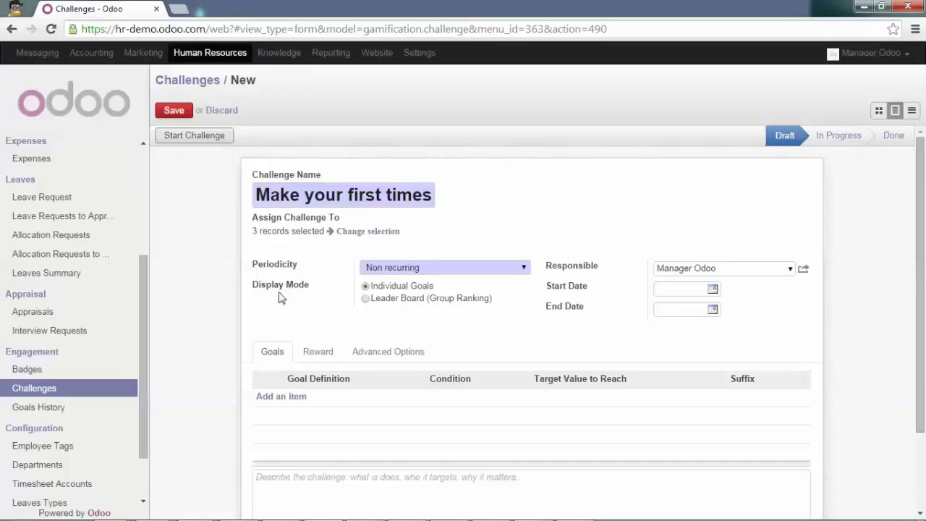
click(525, 270)
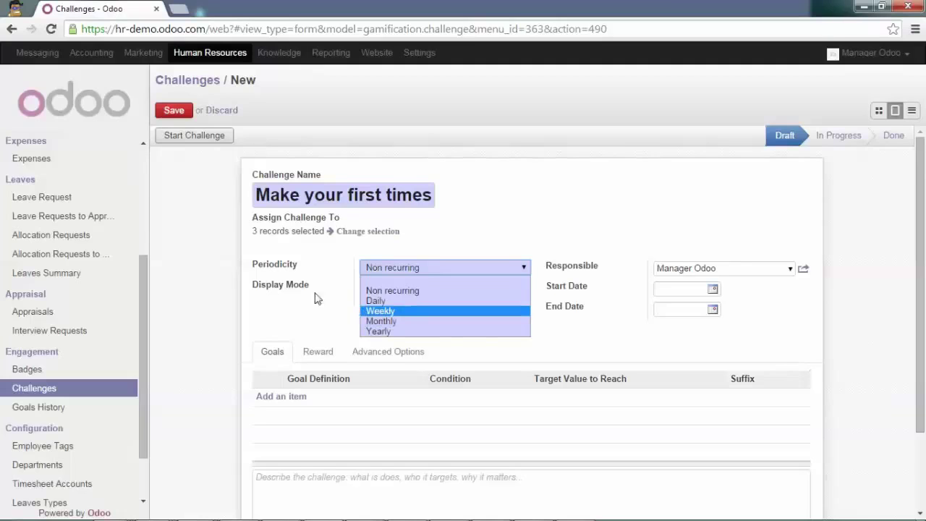
click(194, 259)
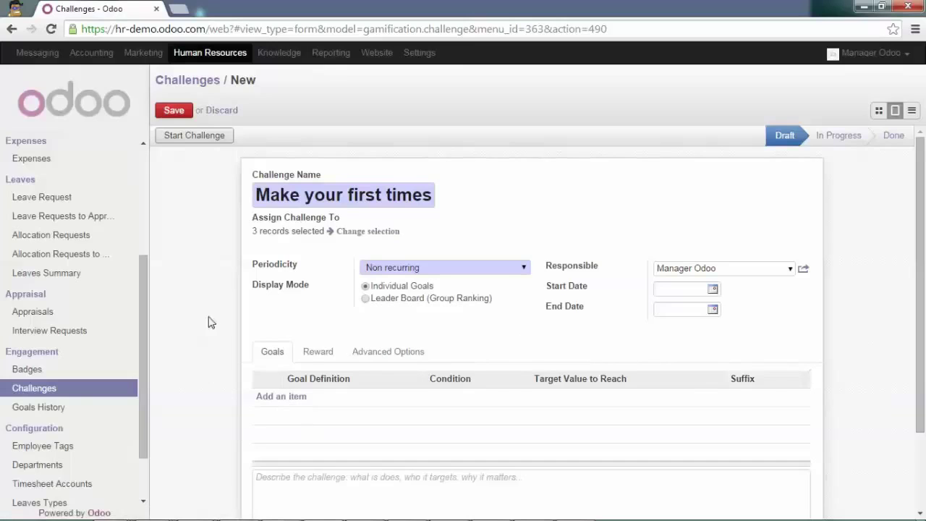
Add a goal line to the challenge and create a new goal definition for it named "First timesheet".
click(277, 397)
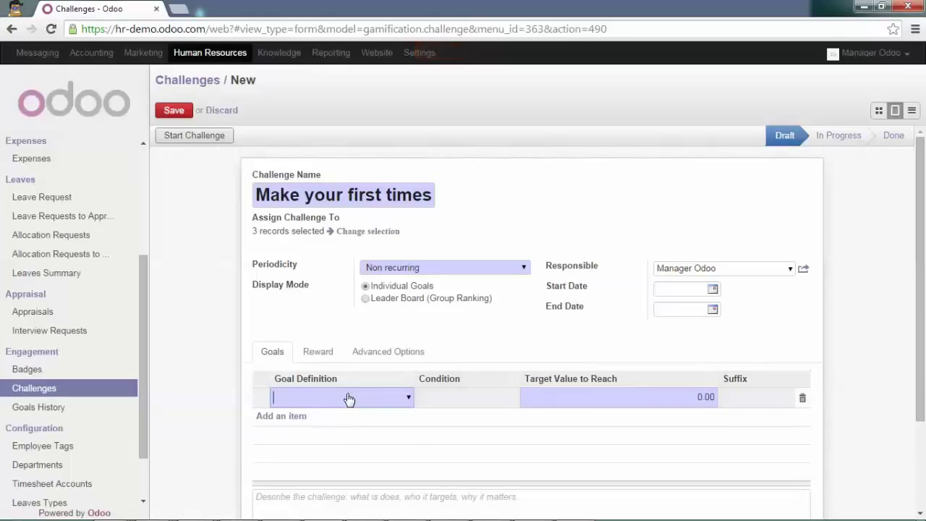
click(408, 398)
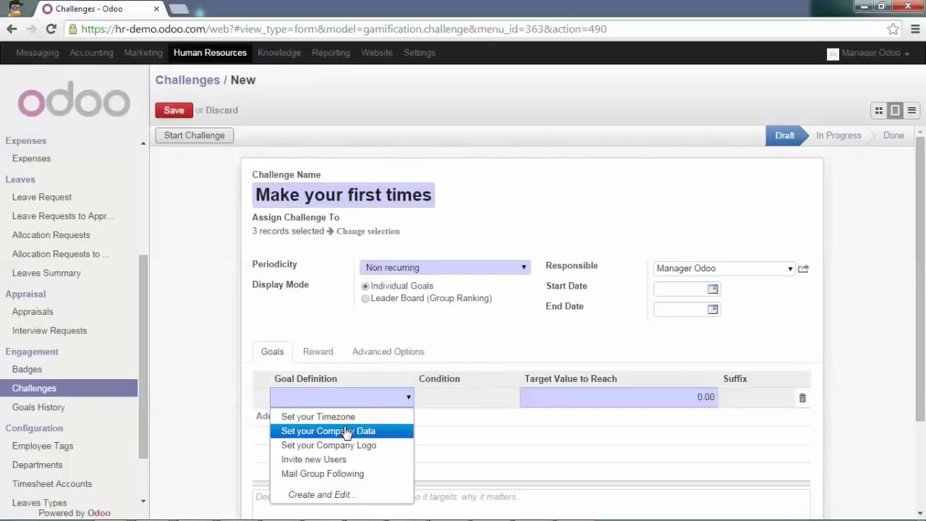
click(324, 495)
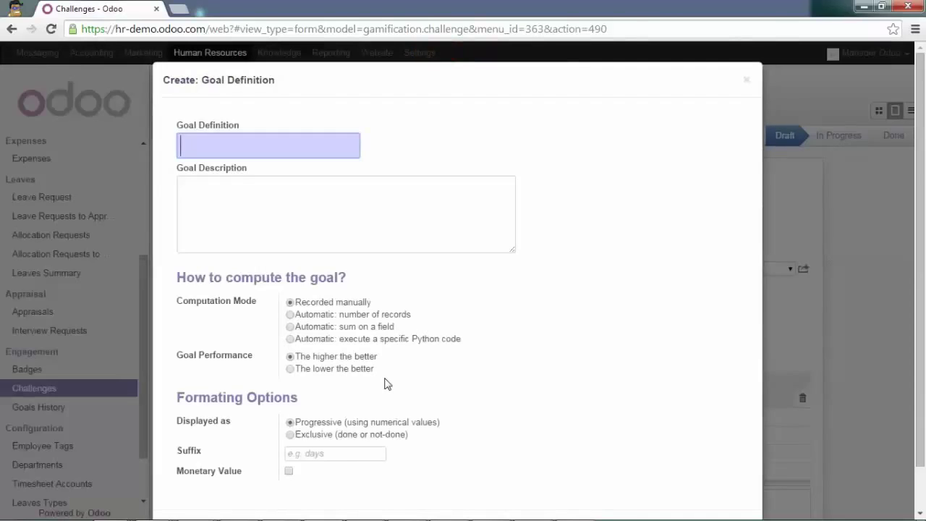
text(First timesheet)
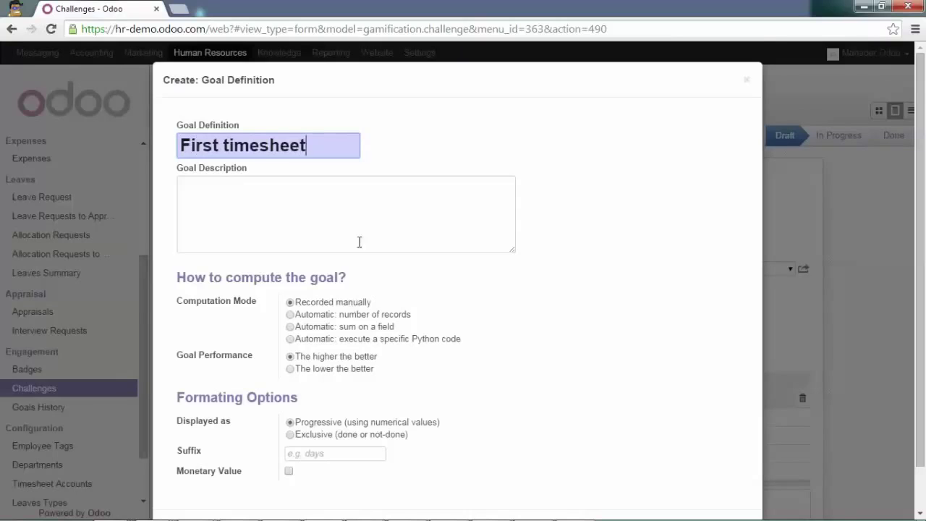
Compute the goal automatically by number of records, using the Timesheet Line model.
scroll(360, 224, down, 1)
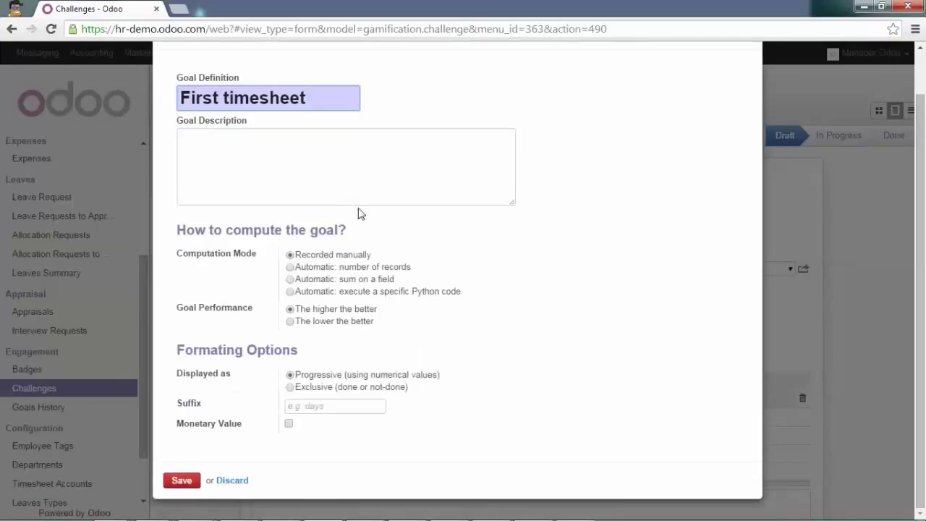
click(290, 267)
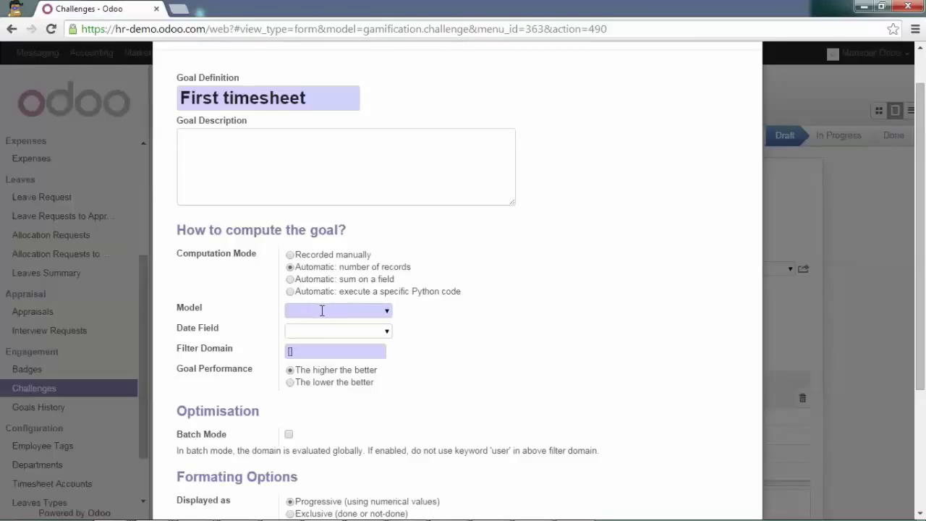
click(322, 310)
text(time)
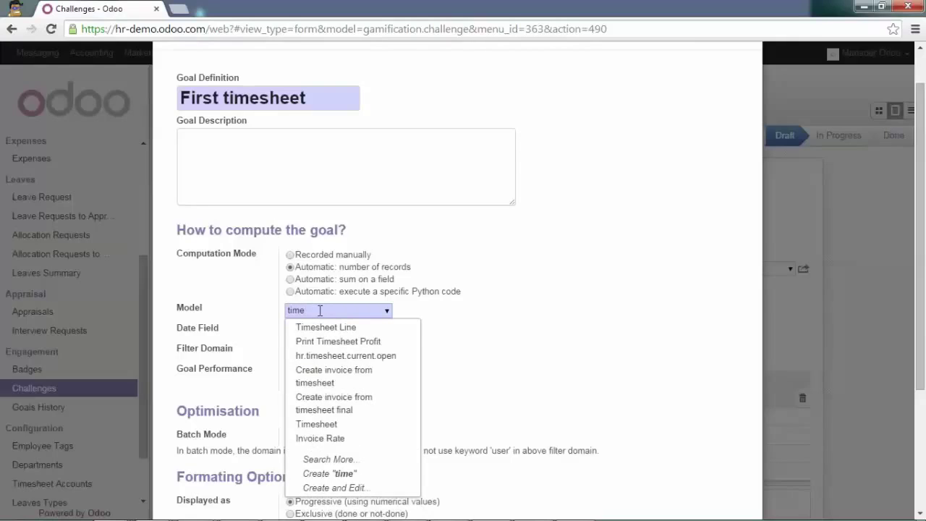
key(Down)
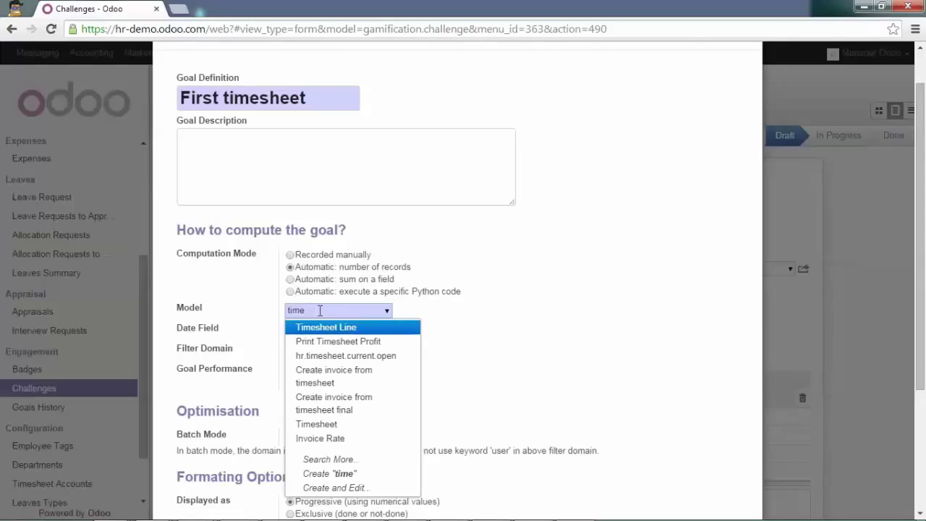
key(Return)
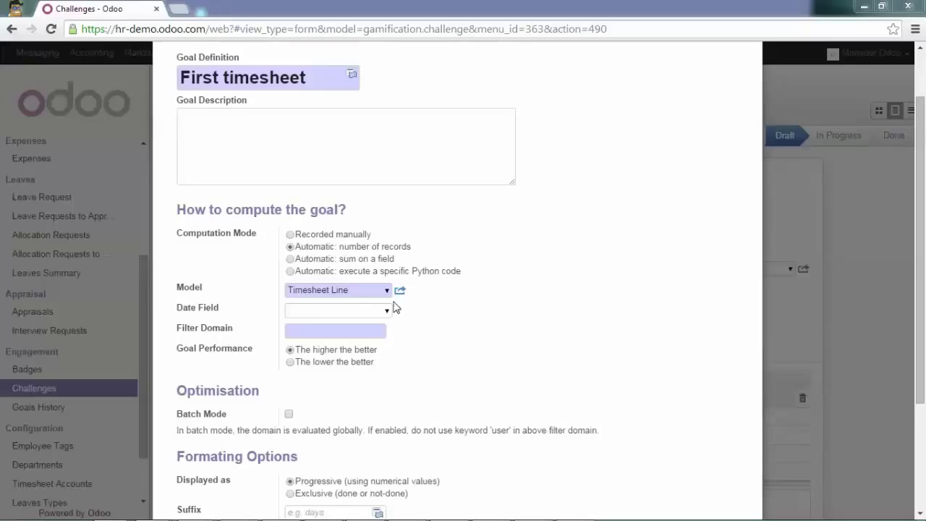
Save the goal definition with the filter domain [('user_id','=',user.id)] and set the goal's target value to reach to 1.
mouse_move(207, 335)
click(321, 333)
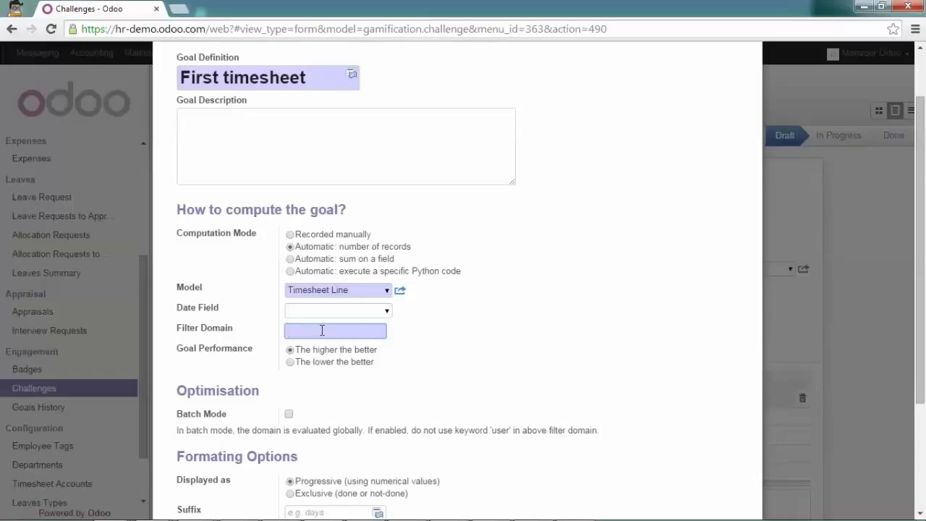
text([('user_id','=',user.id)])
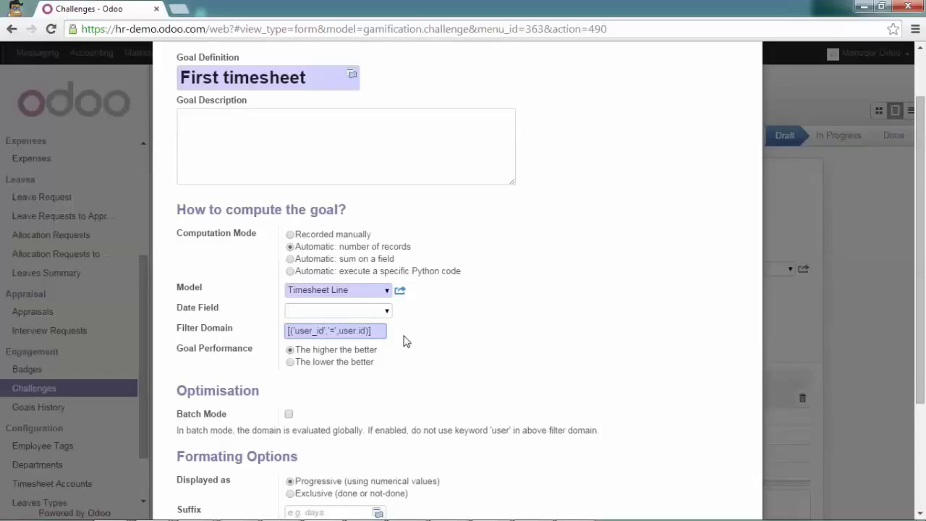
scroll(404, 338, down, 3)
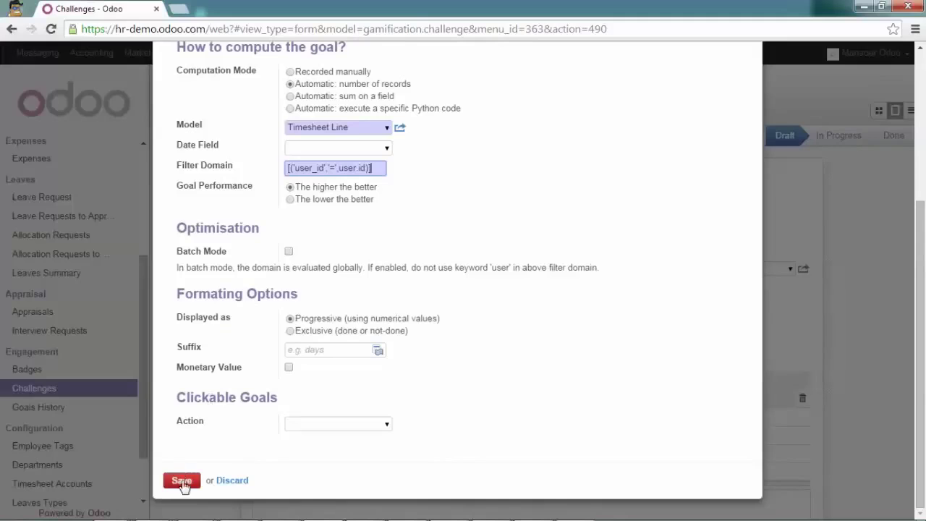
click(182, 483)
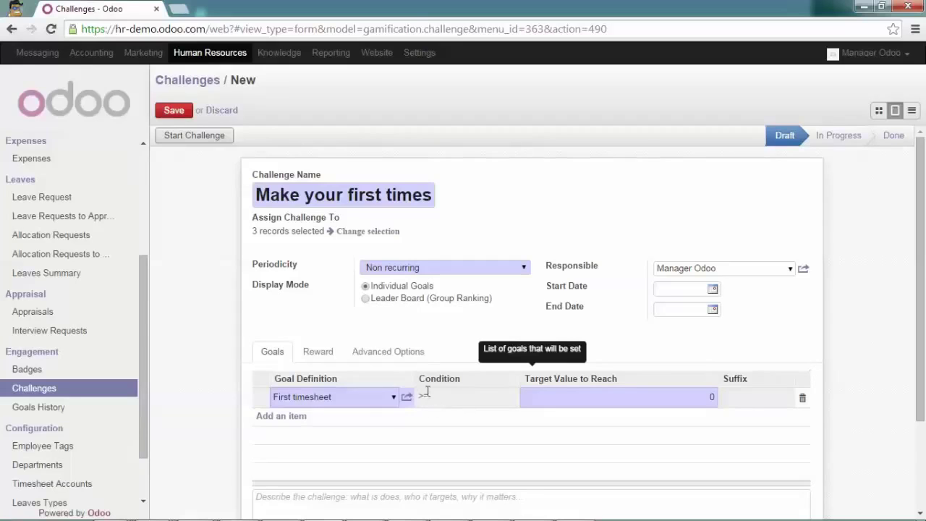
click(716, 399)
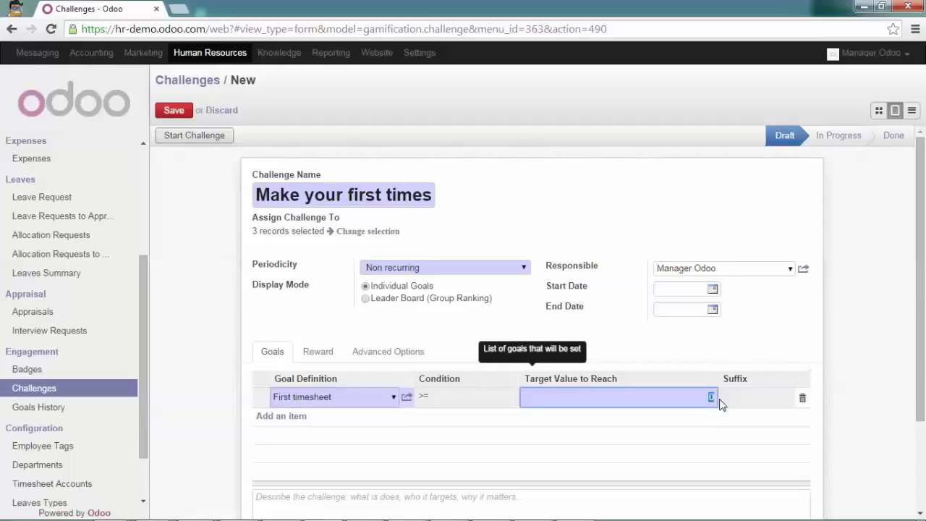
text(1)
Create a badge named "First timesheet" as the challenge's reward for every succeeding user.
click(318, 352)
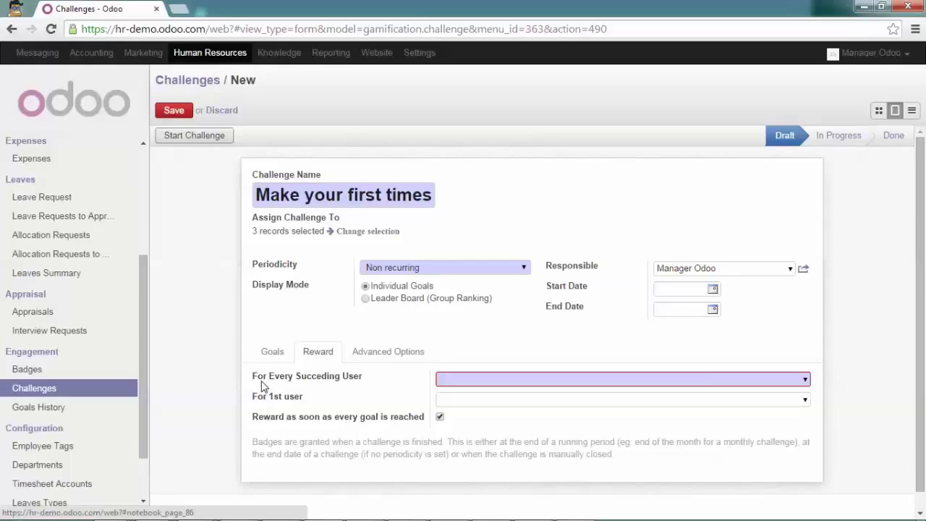
click(807, 381)
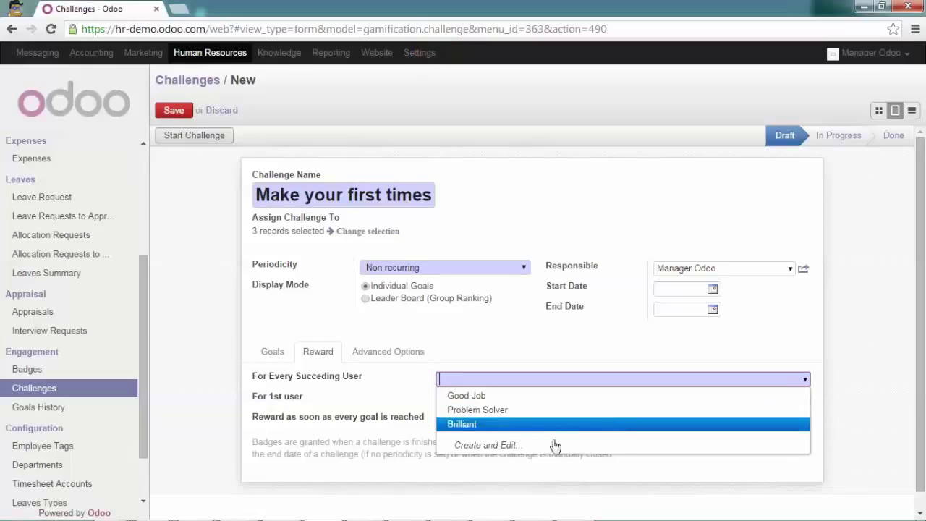
click(516, 449)
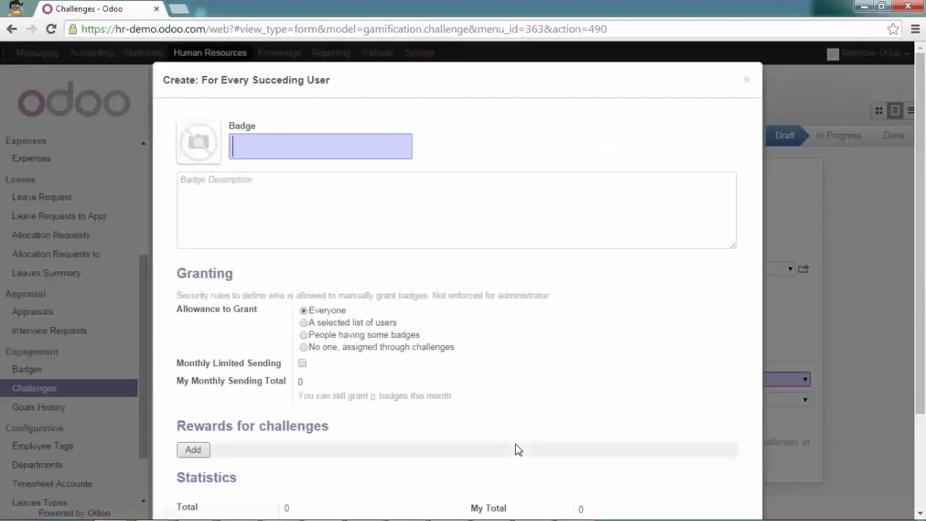
text(First ti)
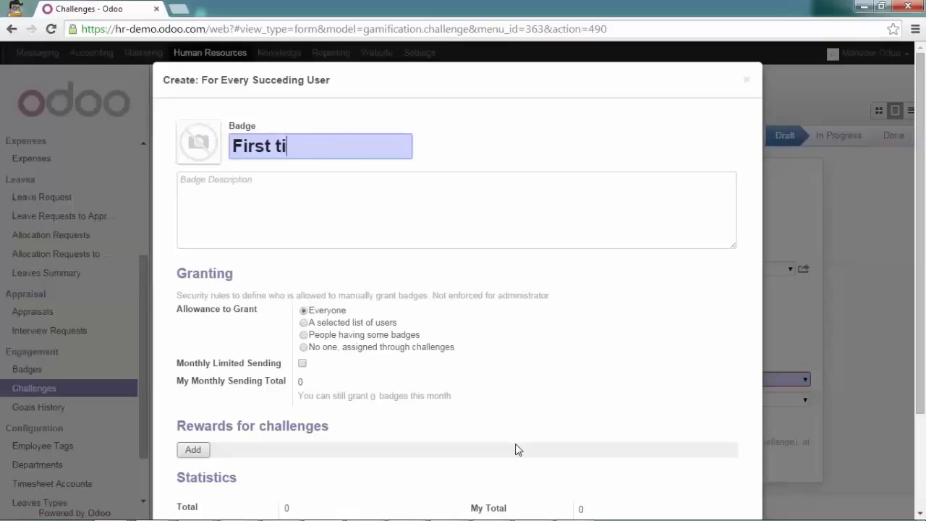
text(mesheet)
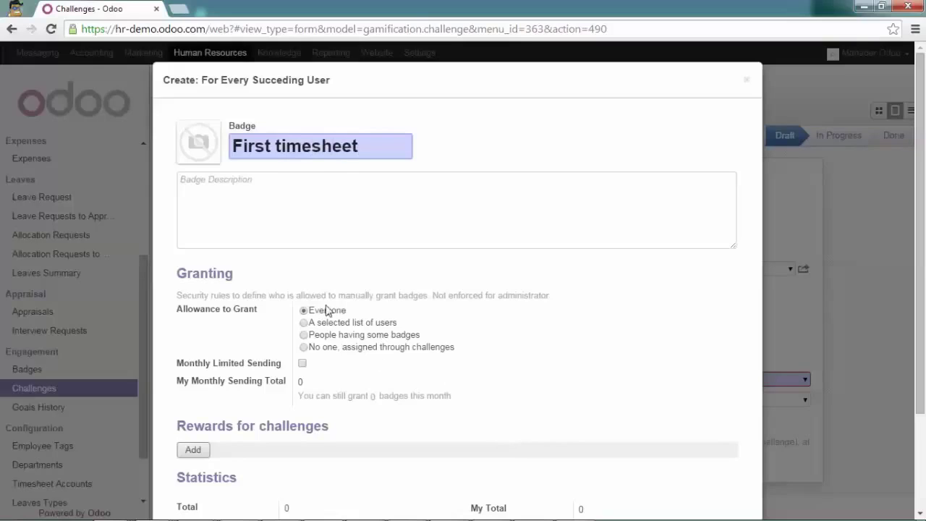
scroll(323, 348, down, 2)
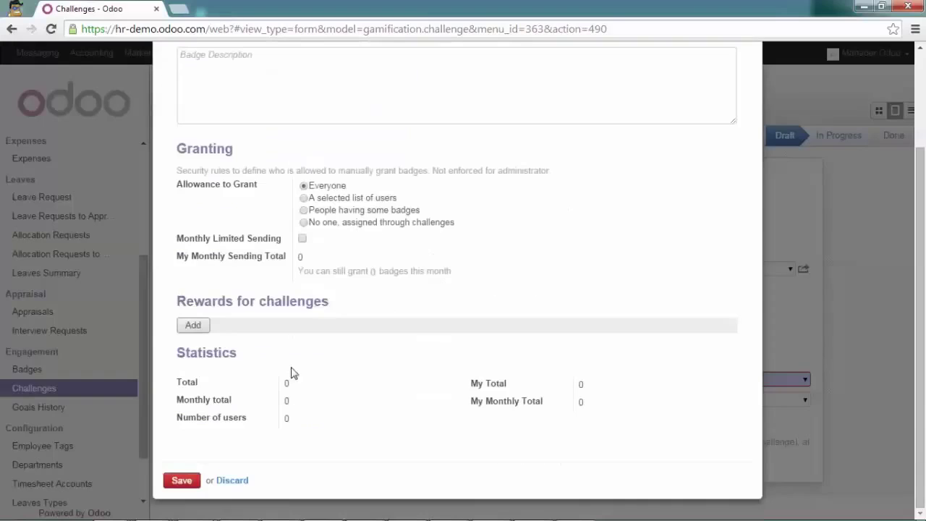
click(187, 481)
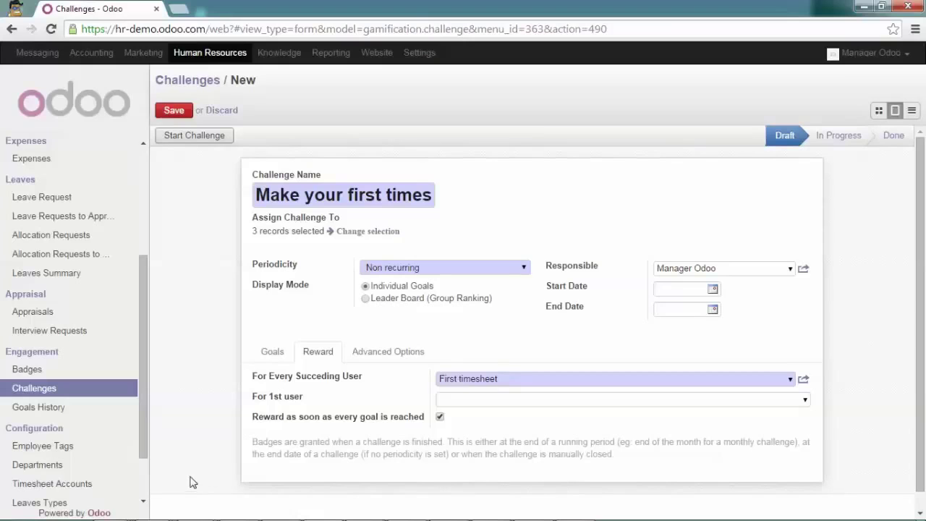
Look over the challenge's advanced options for subscriptions, notifications, reminders and category, and start the challenge.
mouse_move(275, 424)
click(397, 362)
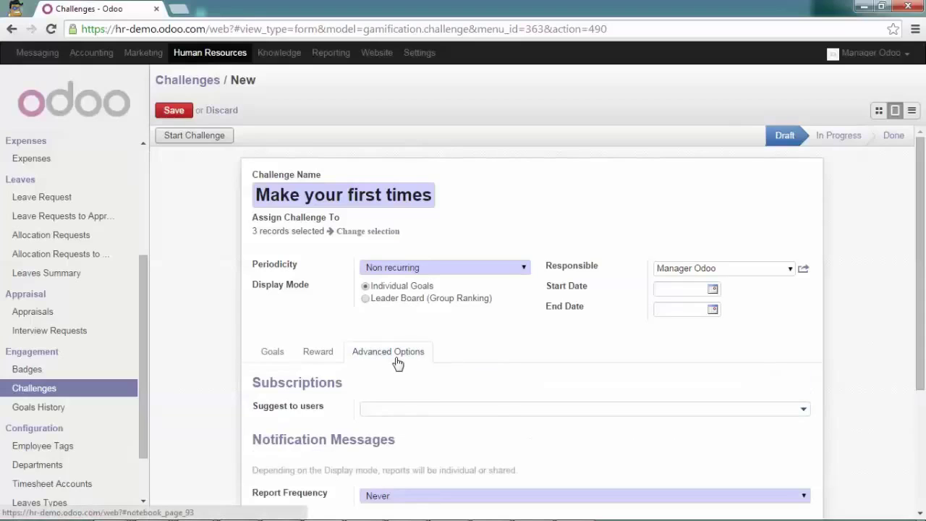
scroll(398, 362, down, 2)
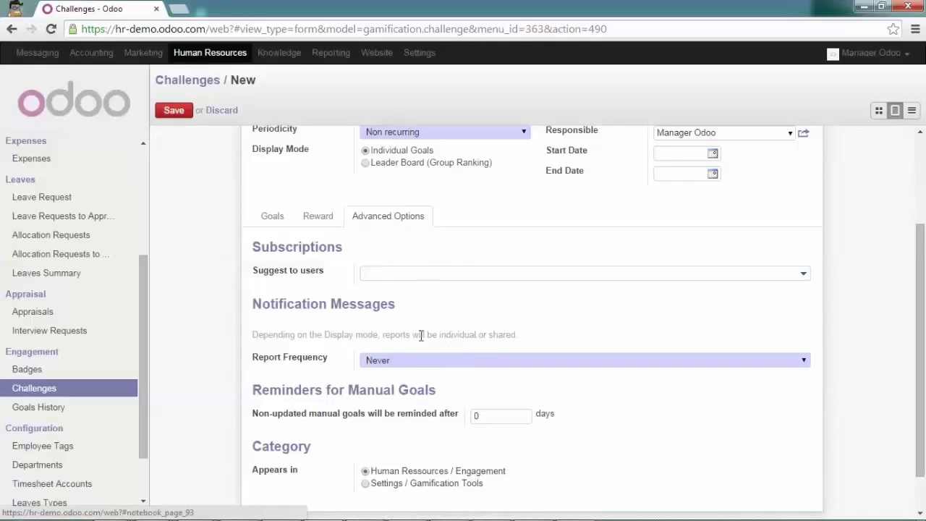
scroll(349, 360, down, 1)
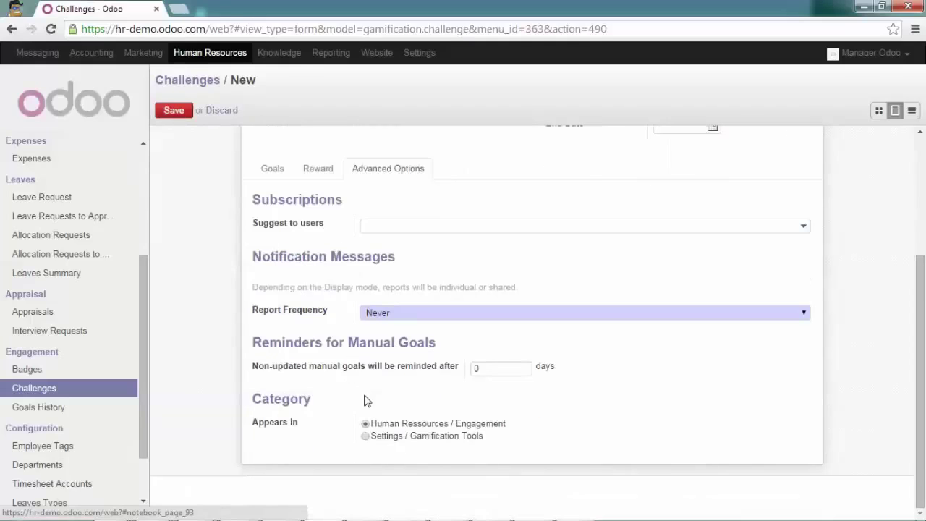
scroll(366, 400, up, 2)
scroll(371, 392, up, 1)
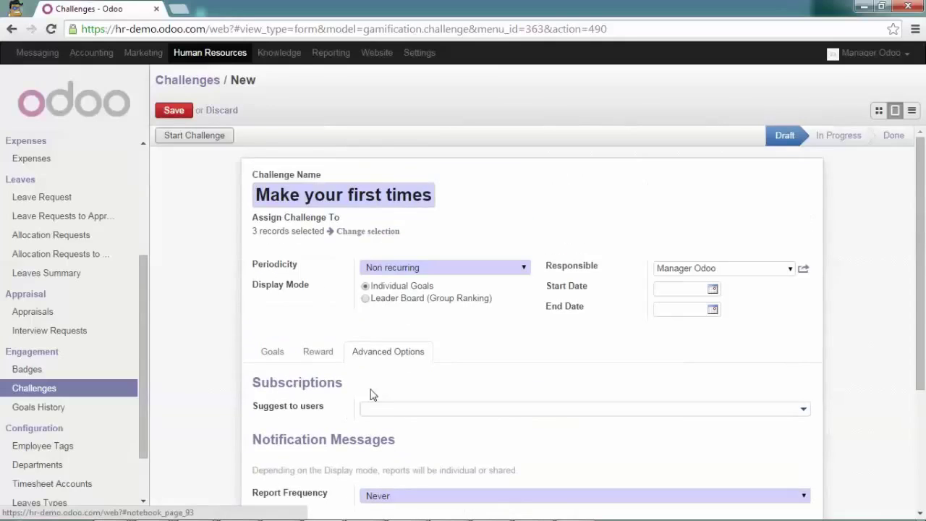
click(210, 142)
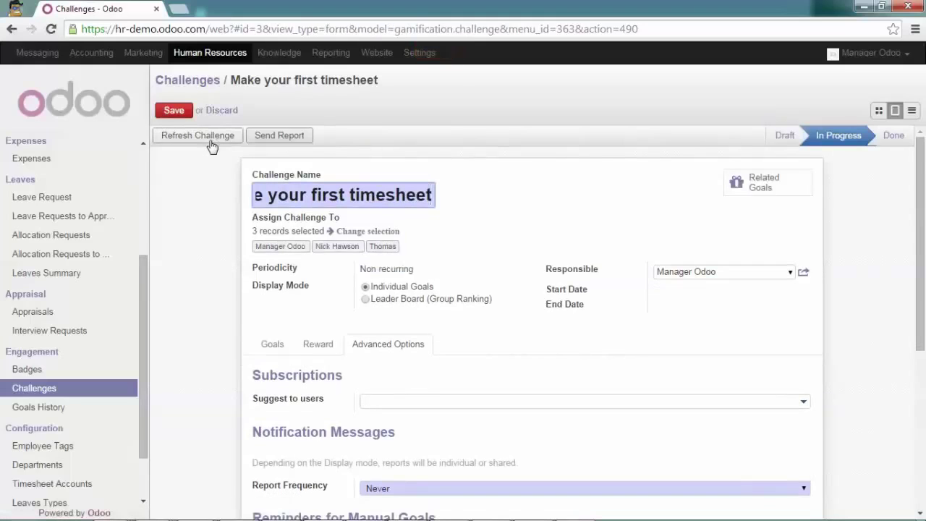
Check the progress of the First timesheet goal in the challenge's related goals and on each of the three employee records.
click(771, 192)
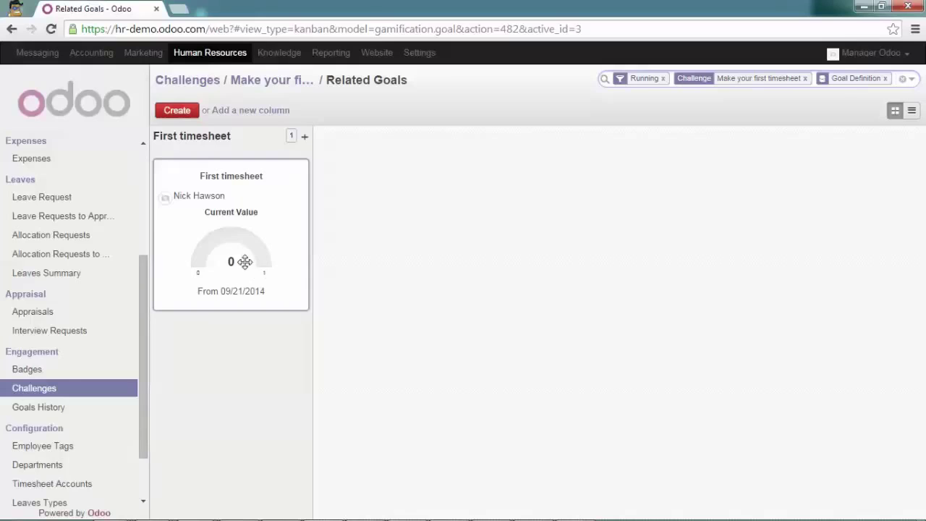
scroll(53, 351, up, 3)
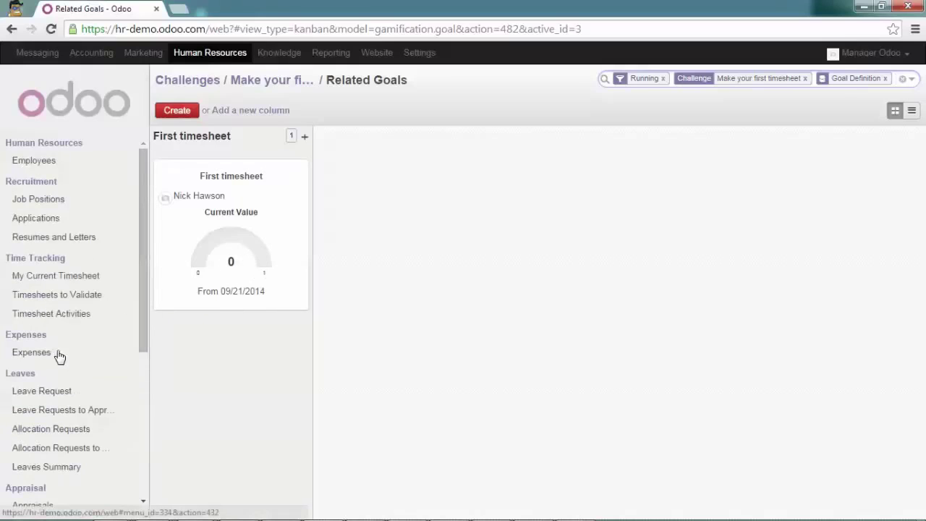
click(52, 166)
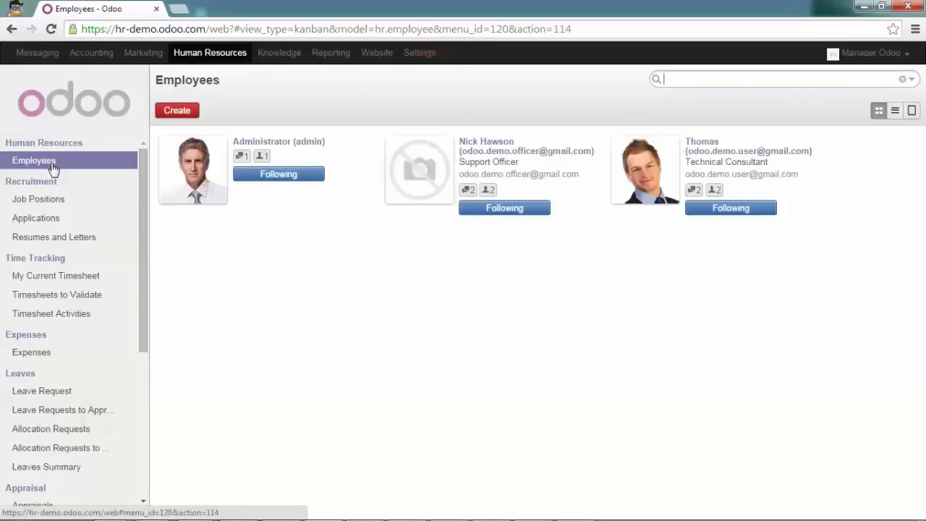
click(311, 148)
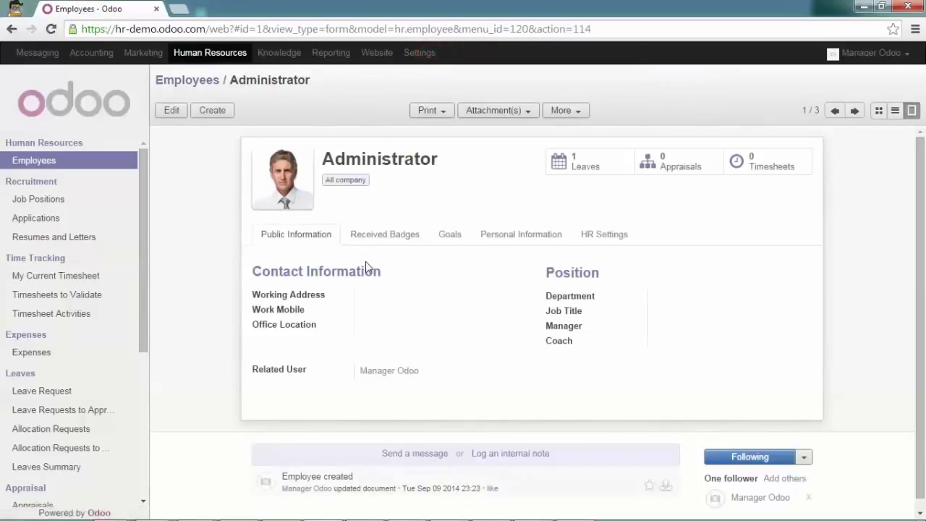
click(448, 236)
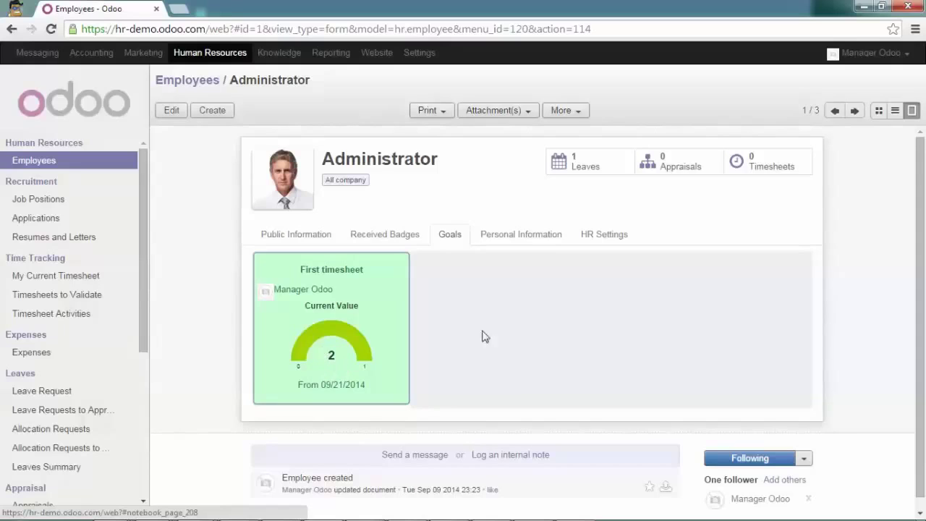
click(861, 114)
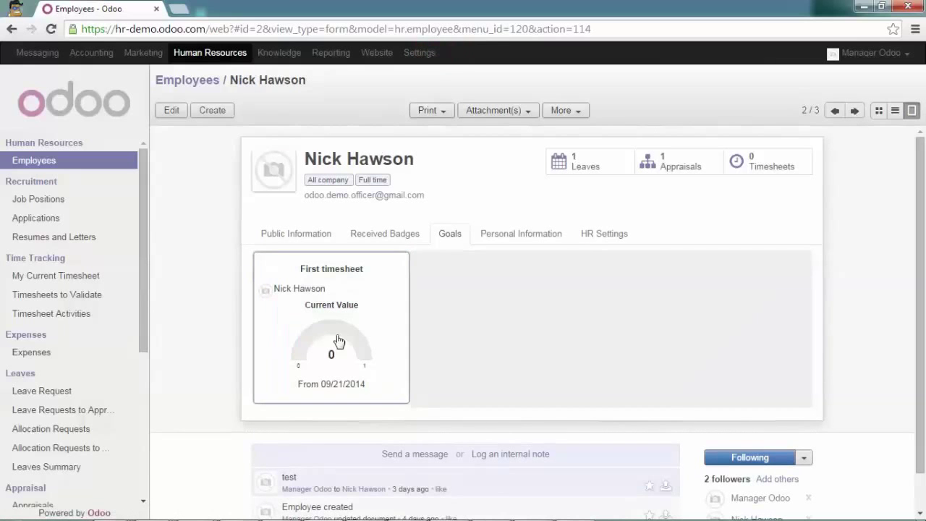
click(856, 113)
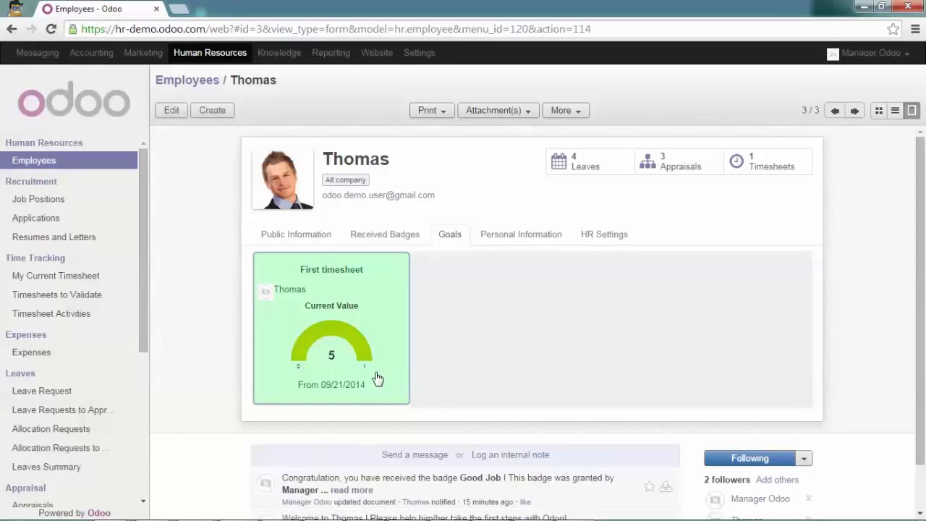
Review the received badges and the goal progress on the technical consultant's employee record.
click(407, 234)
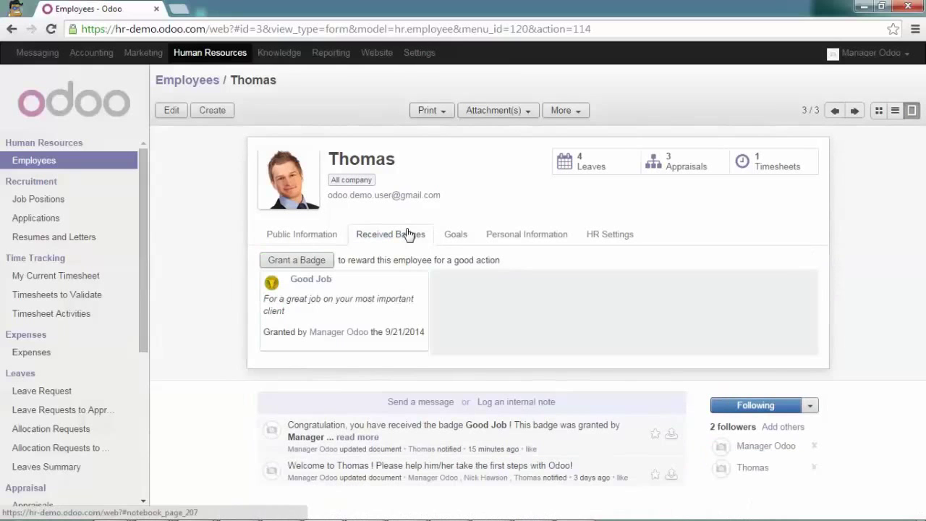
click(450, 234)
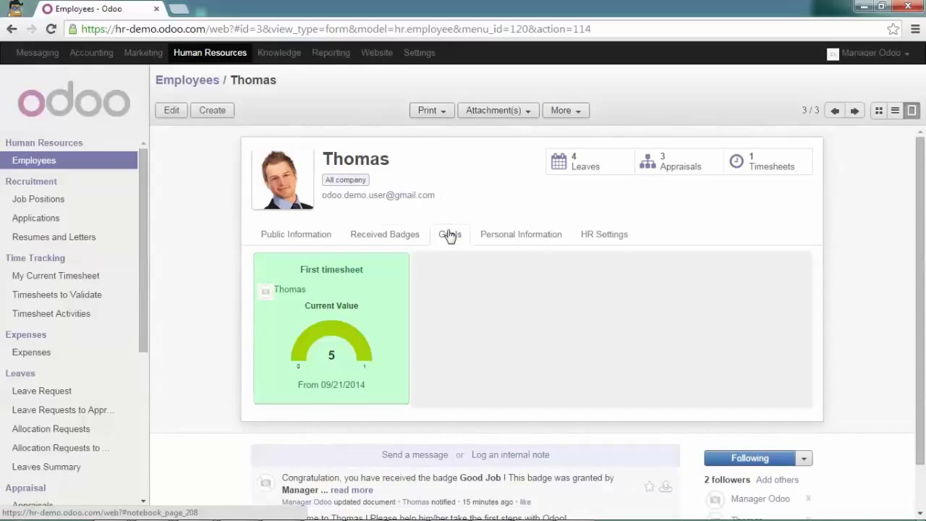
Switch to the support officer's browser session, look at the timesheet activities, and reload the messaging inbox to view the officer's challenges.
key(alt+Tab)
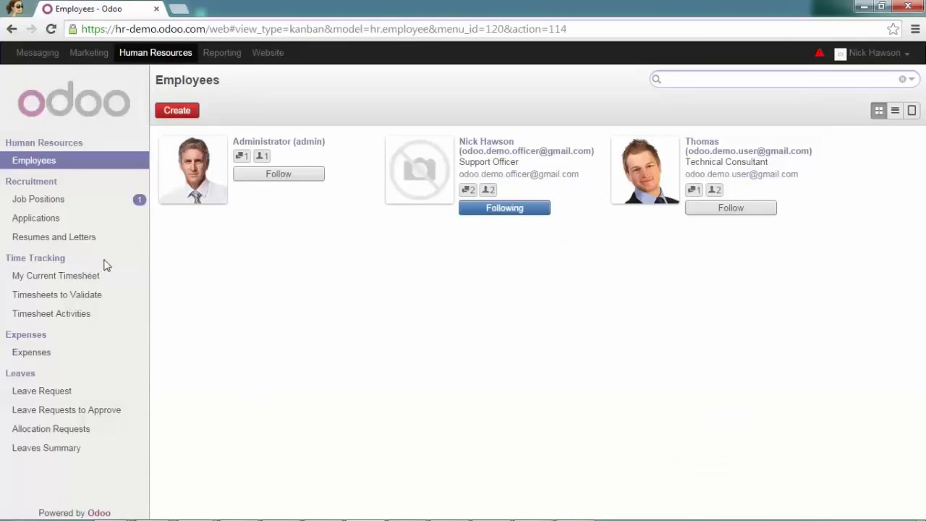
click(64, 315)
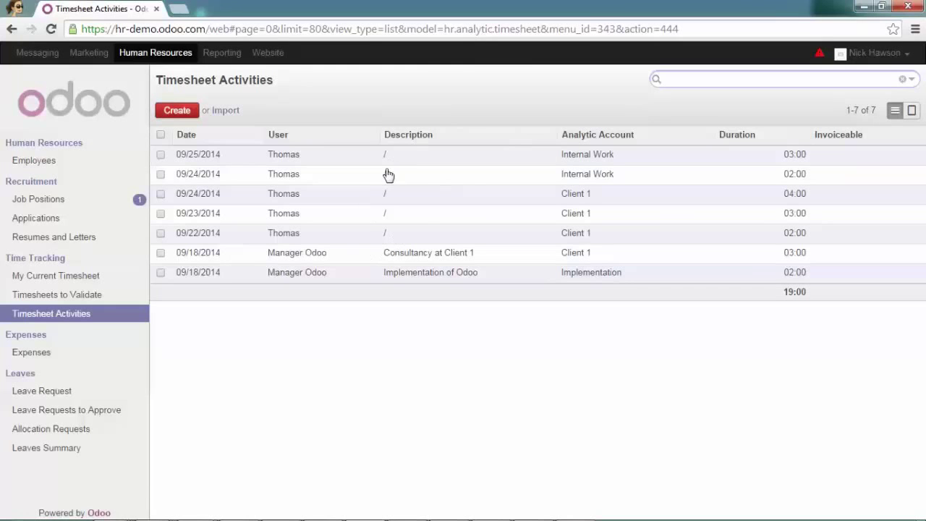
click(39, 53)
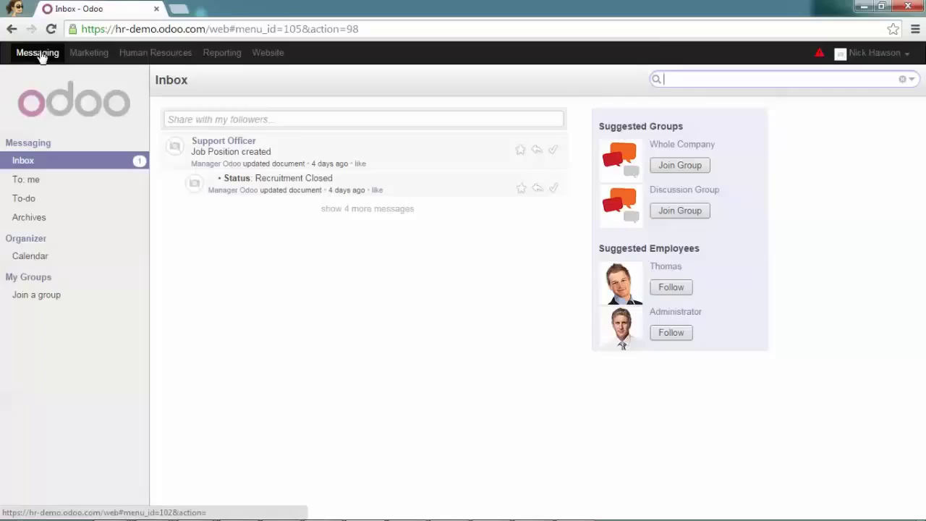
click(48, 32)
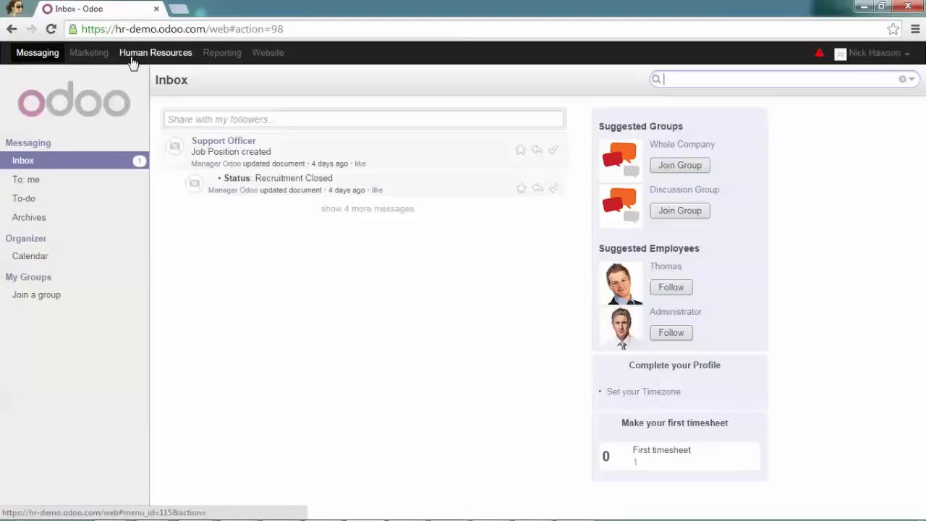
Record a timesheet activity for the support officer described "first timesheet", on the Internal Work analytic account with a duration of 1 hour.
click(132, 63)
click(63, 319)
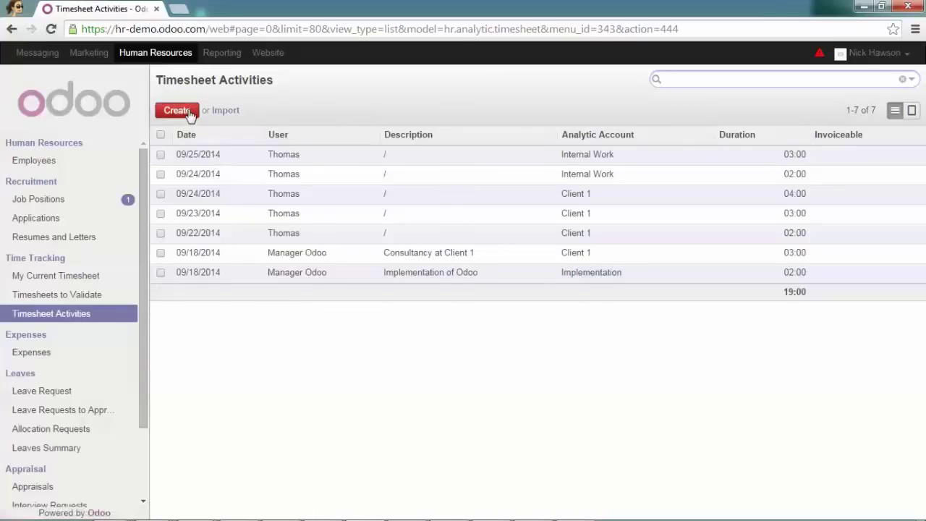
click(177, 111)
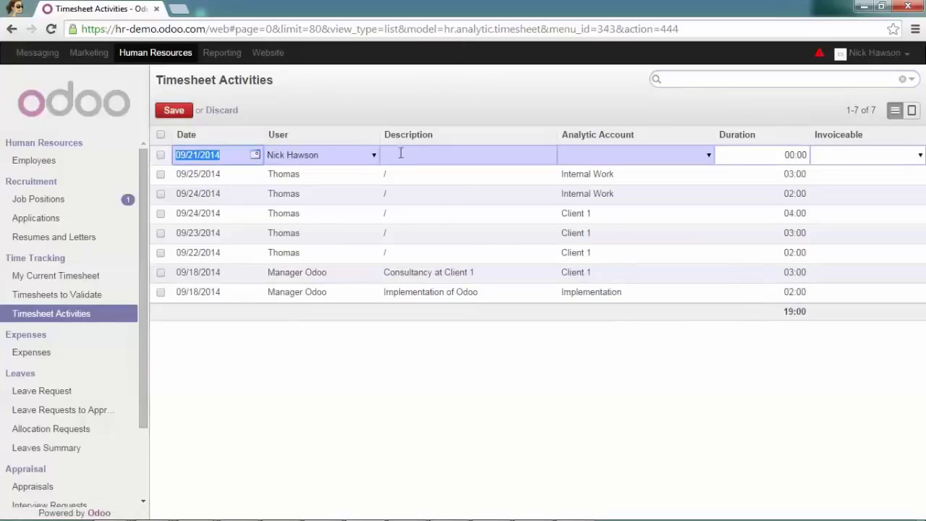
click(429, 154)
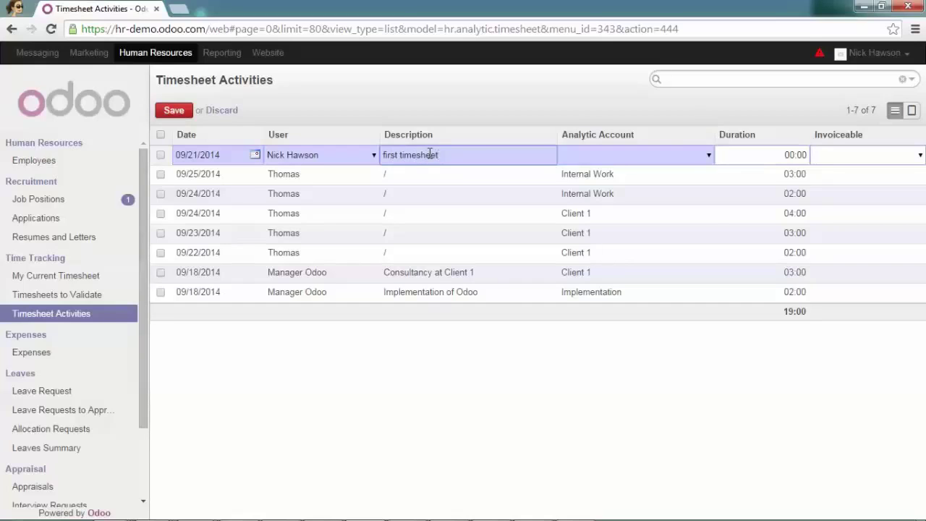
click(708, 155)
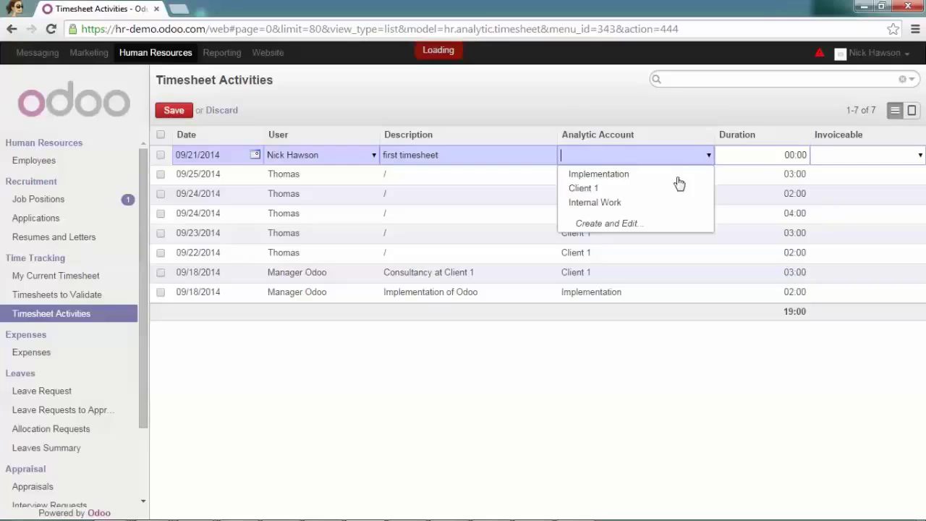
click(612, 204)
key(Tab)
text(1)
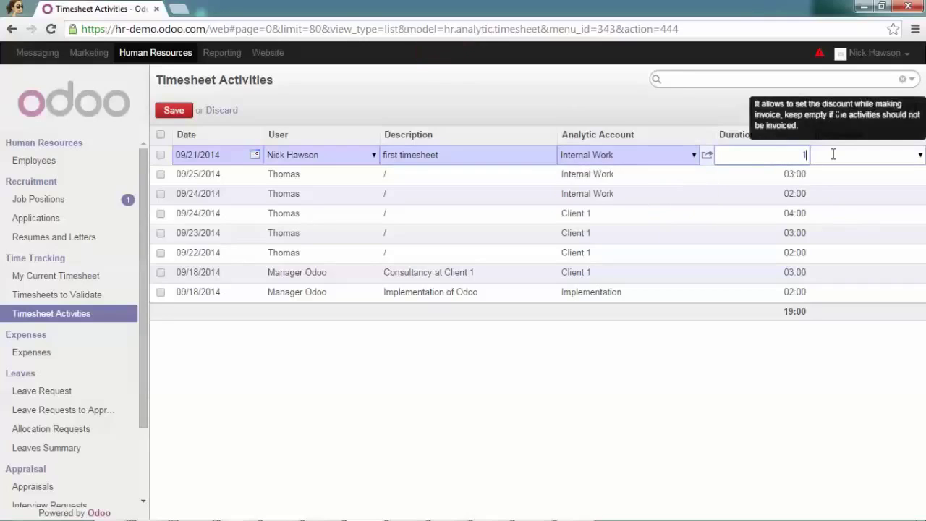
click(175, 113)
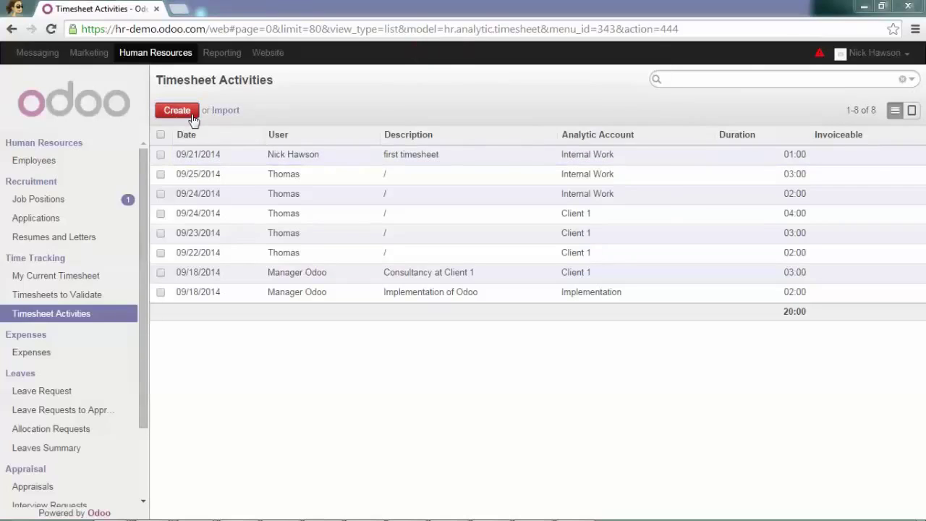
Save the officer's current timesheet for 09/15/2014 to 09/21/2014, submit it to the manager and approve it.
click(82, 279)
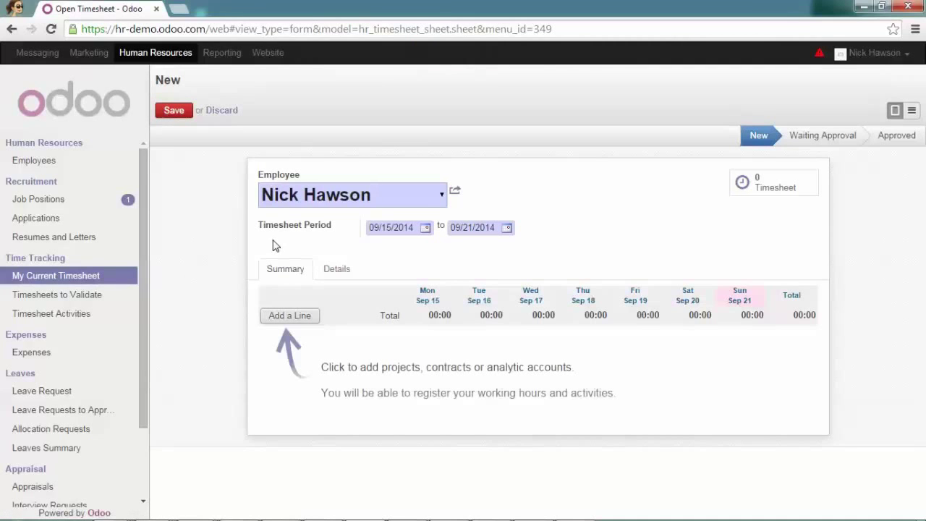
click(176, 110)
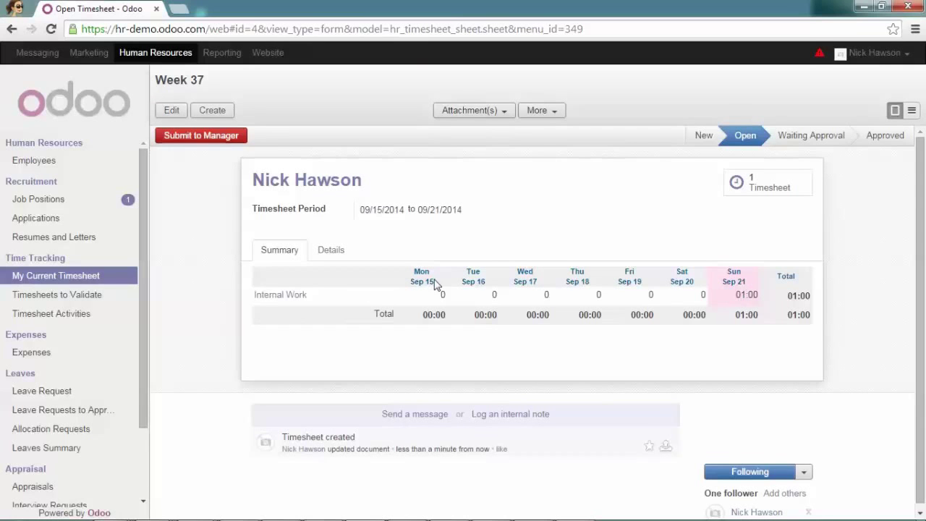
click(223, 138)
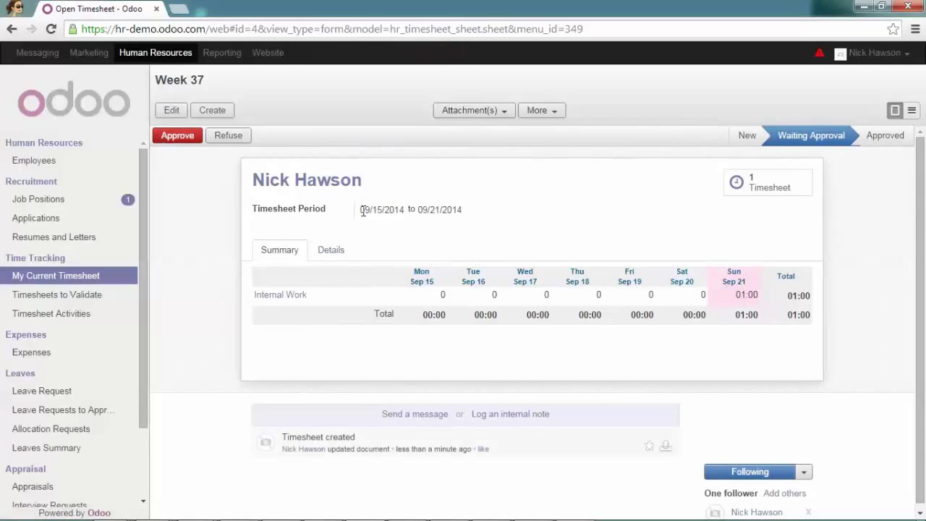
click(188, 141)
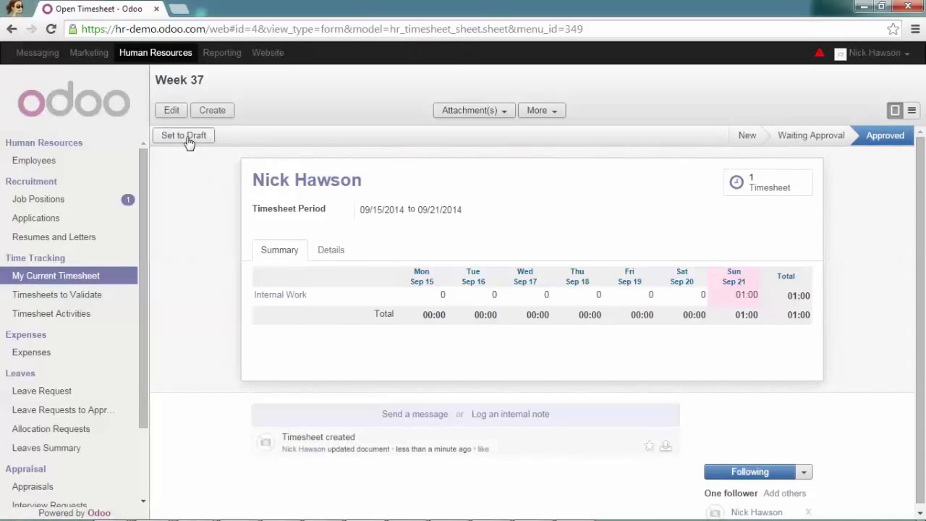
Open the "Make your first timesheet" challenge and set its status to Done.
scroll(72, 398, down, 3)
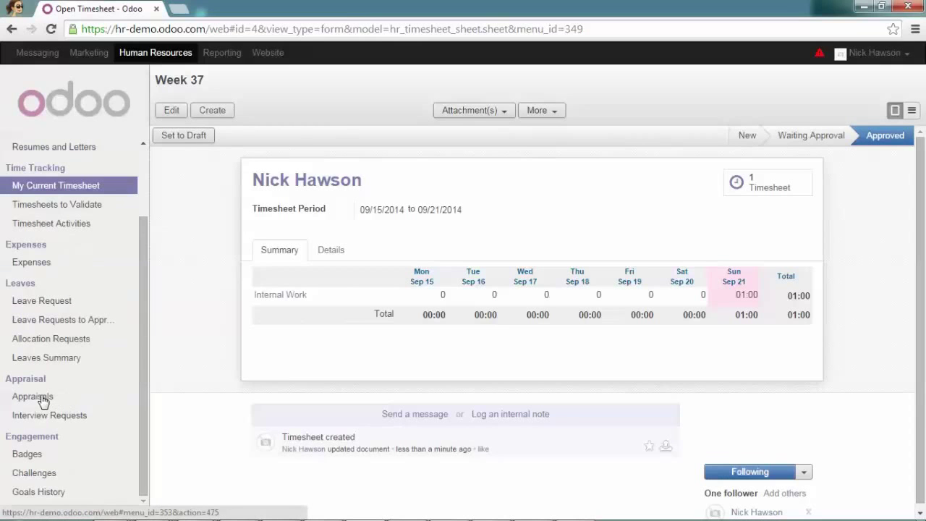
click(42, 475)
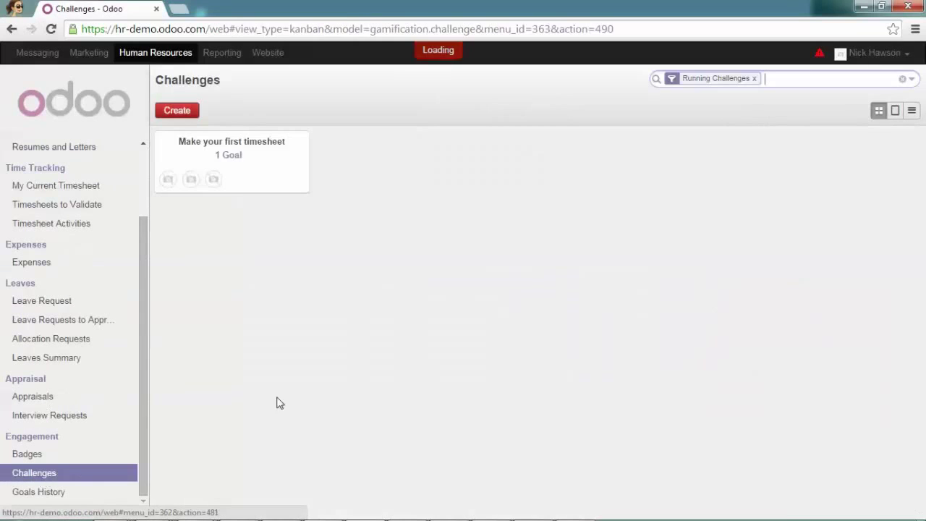
click(244, 178)
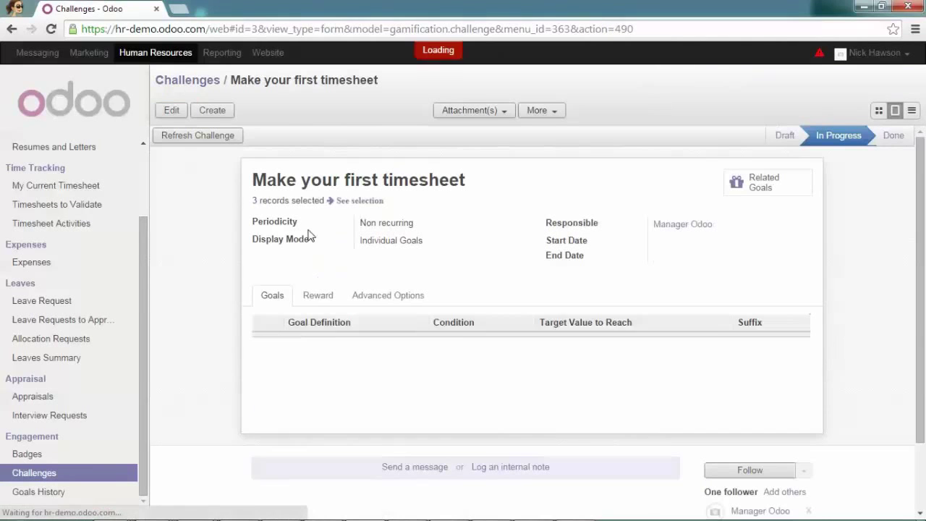
click(893, 139)
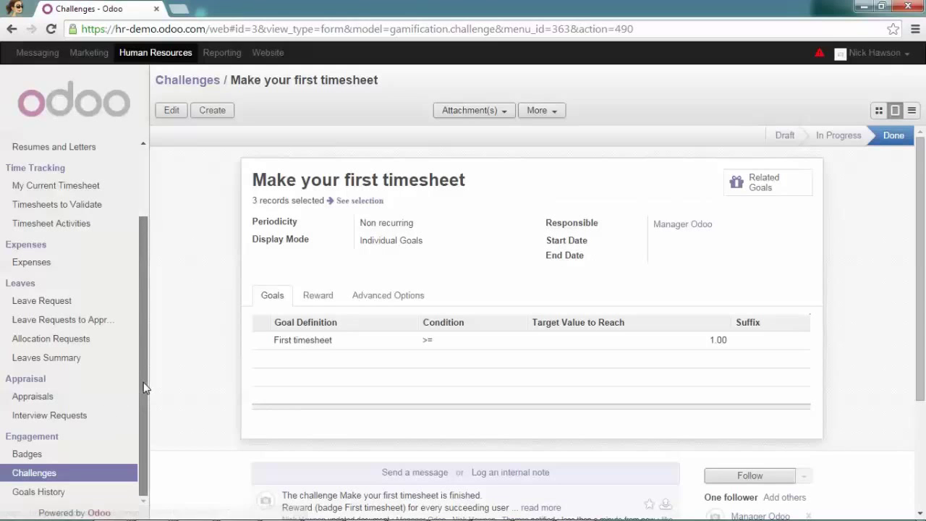
Check the goal progress and the received badges on the support officer's employee record.
drag(143, 382, 145, 306)
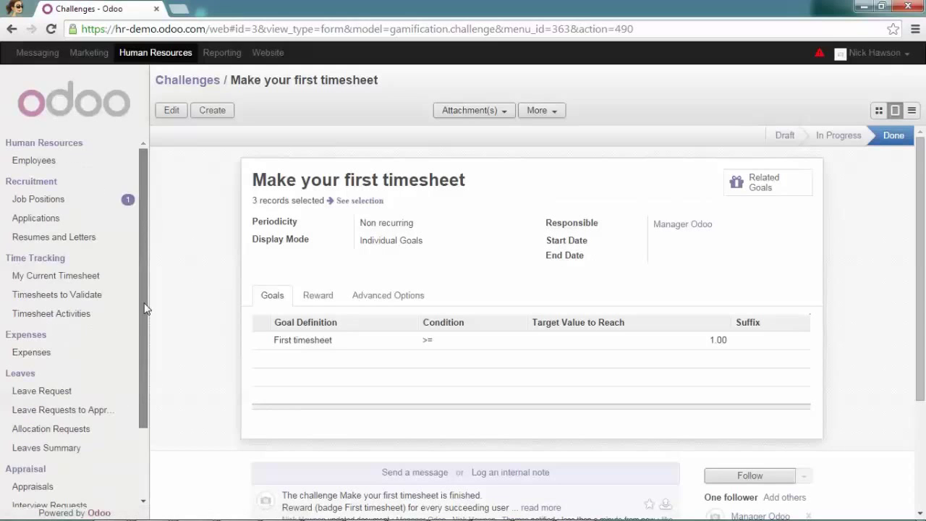
click(49, 169)
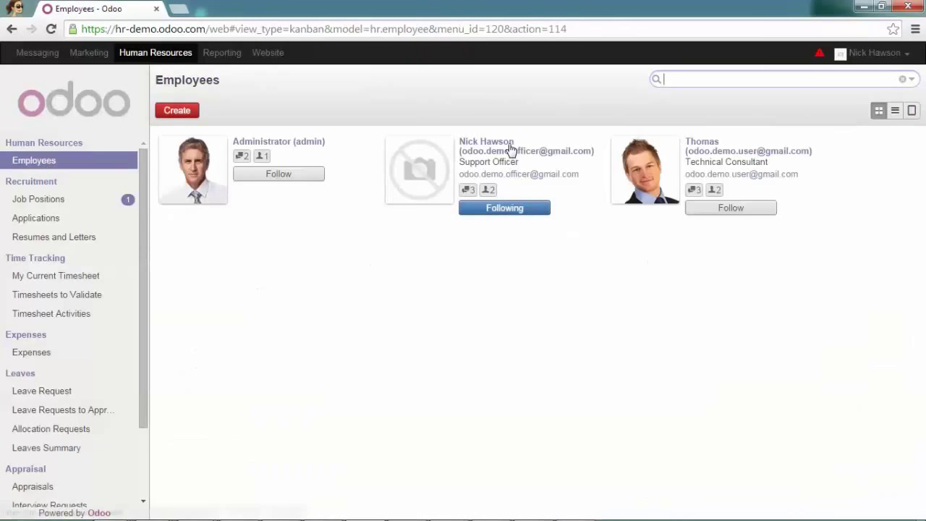
click(511, 149)
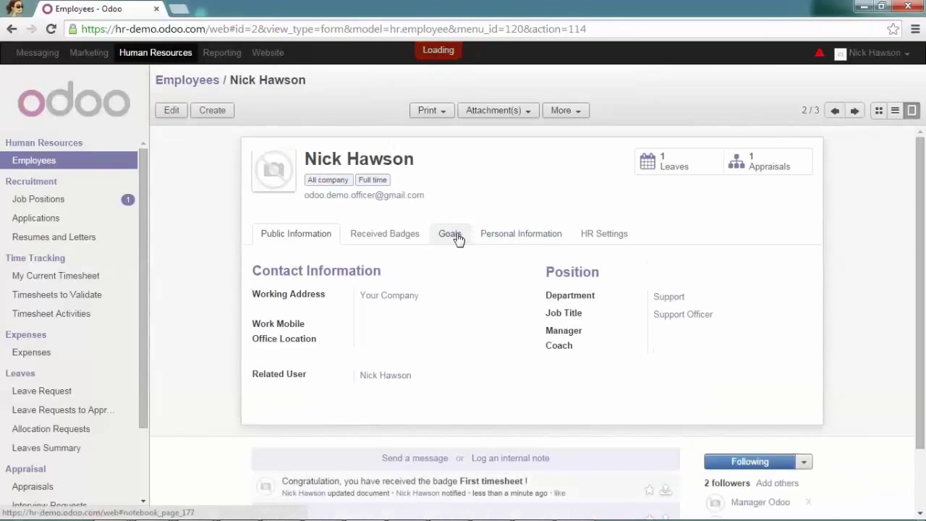
click(457, 240)
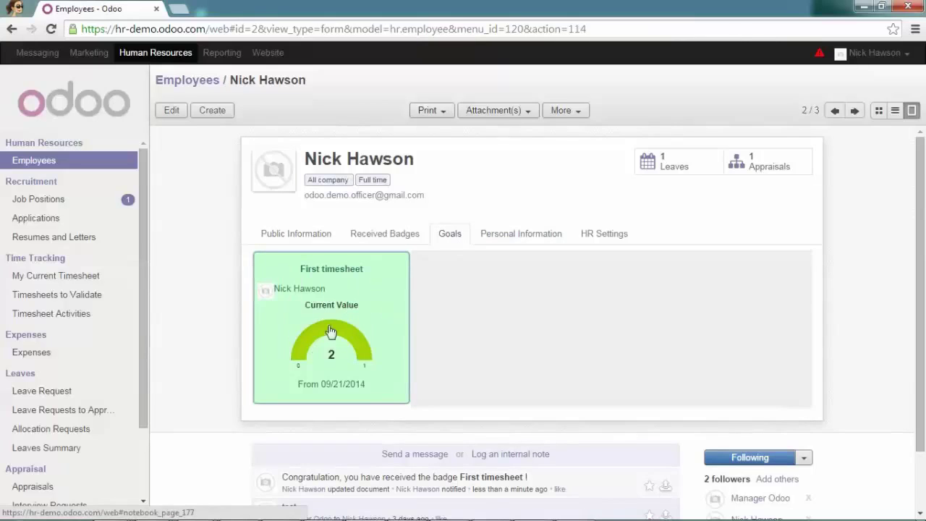
click(390, 240)
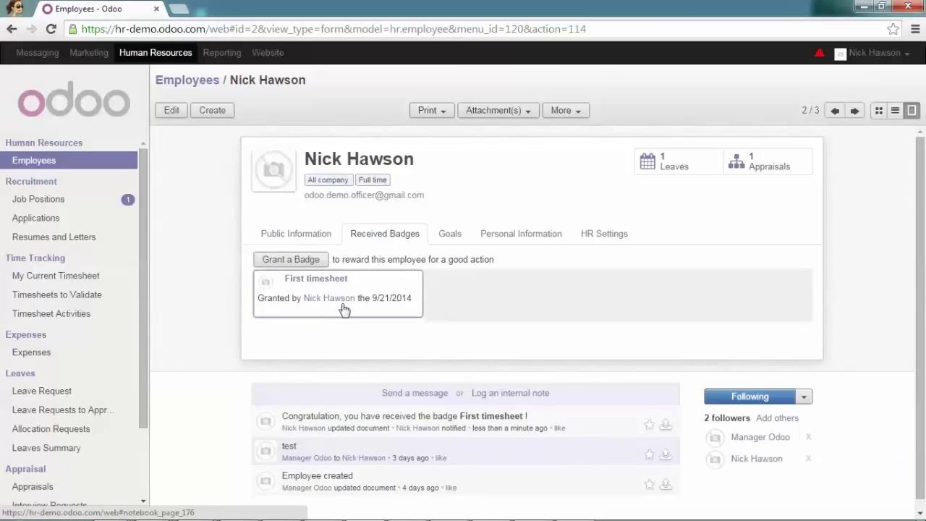